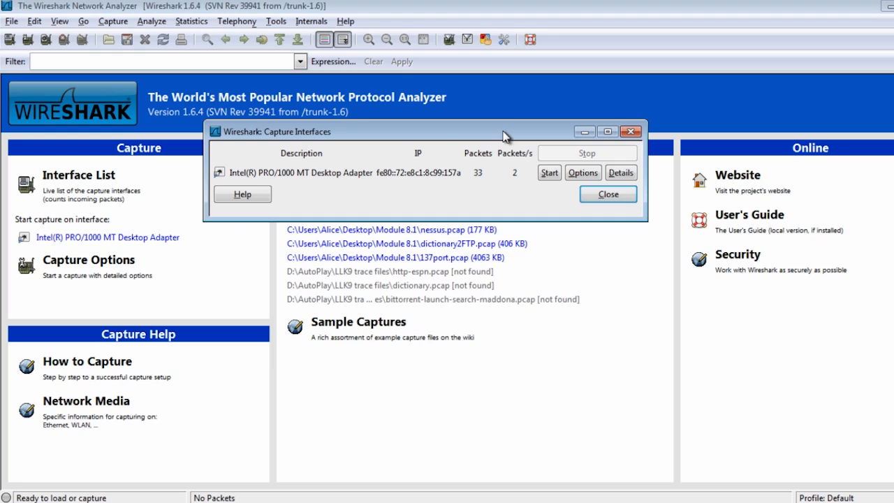
# Step: Open the capture options for the Intel(R) PRO/1000 MT Desktop Adapter and review the available interface types, keeping Local
pyautogui.click(578, 167)
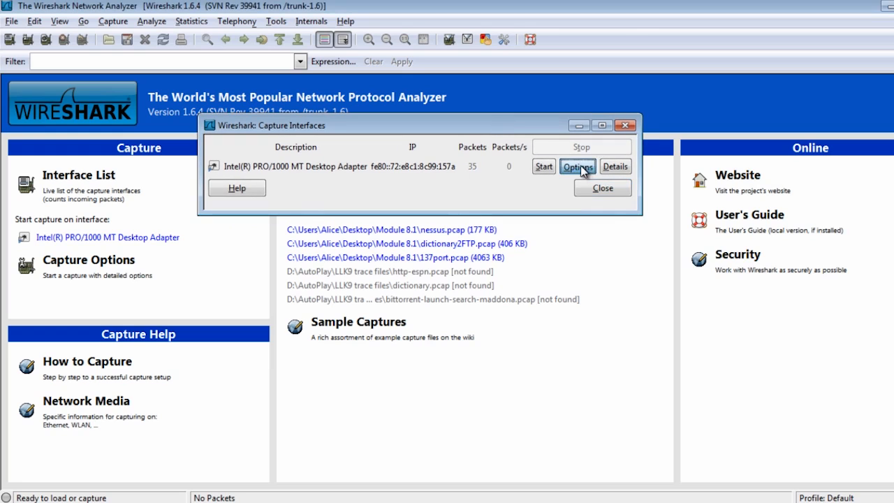
pyautogui.moveTo(381, 138); pyautogui.dragTo(491, 73)
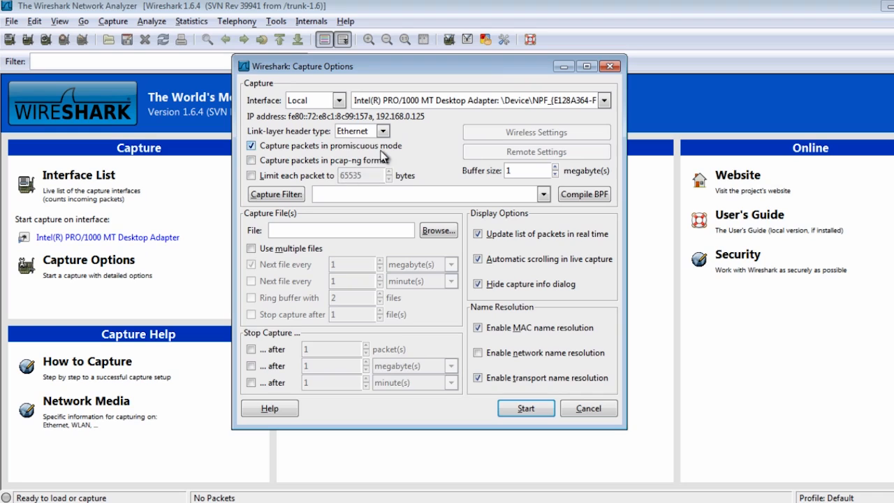
pyautogui.click(340, 102)
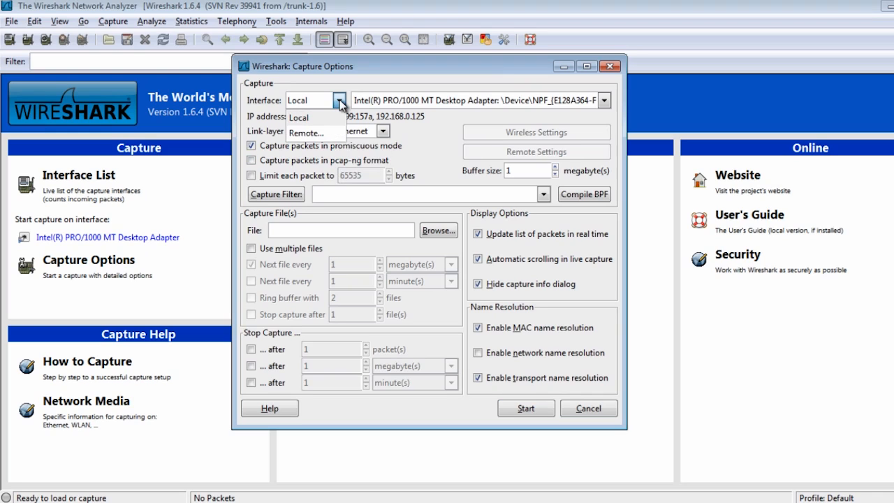
pyautogui.click(339, 101)
pyautogui.click(338, 101)
pyautogui.click(375, 83)
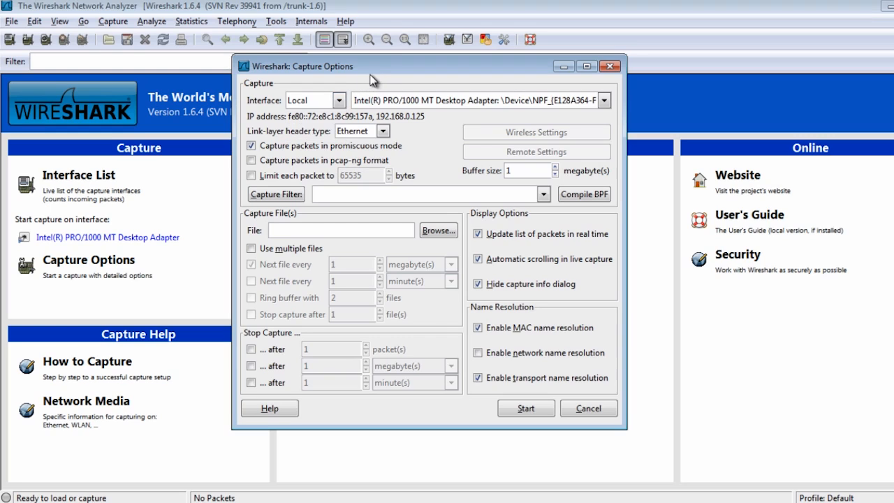
# Step: Examine the link-layer header type, promiscuous mode and capture file settings in the capture options
pyautogui.click(368, 132)
pyautogui.click(367, 132)
pyautogui.moveTo(318, 152)
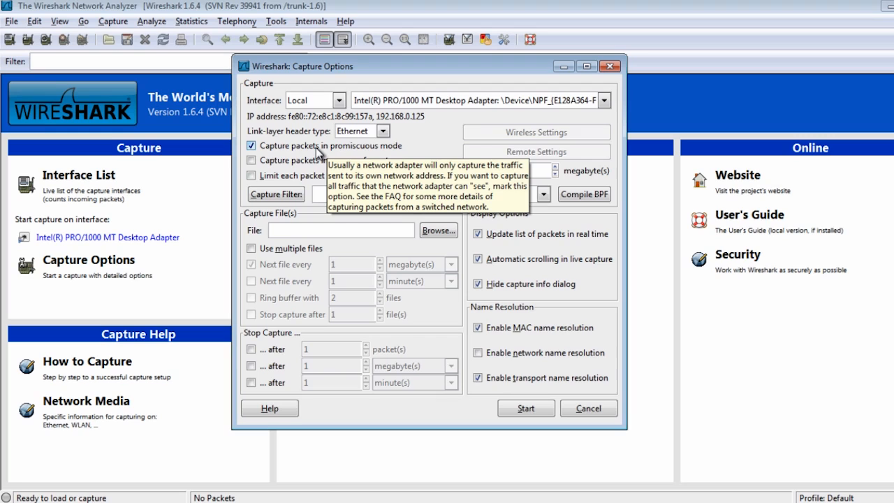
pyautogui.moveTo(296, 249)
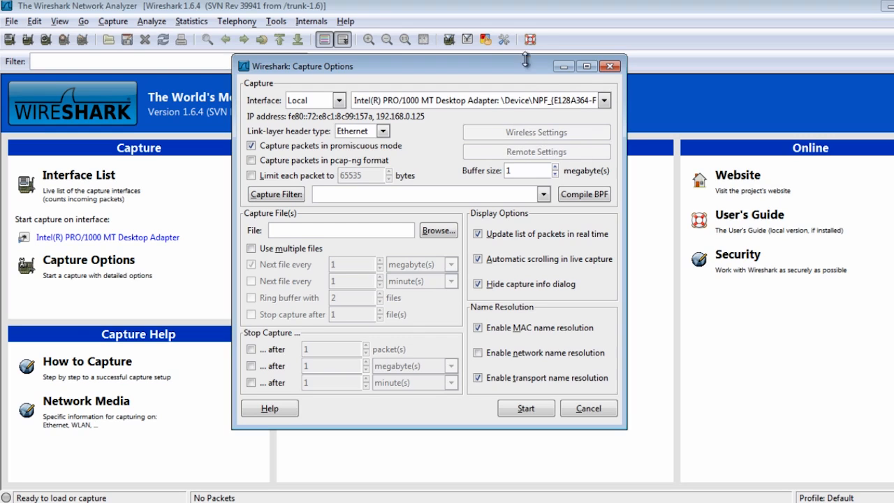
pyautogui.moveTo(528, 68); pyautogui.dragTo(515, 72)
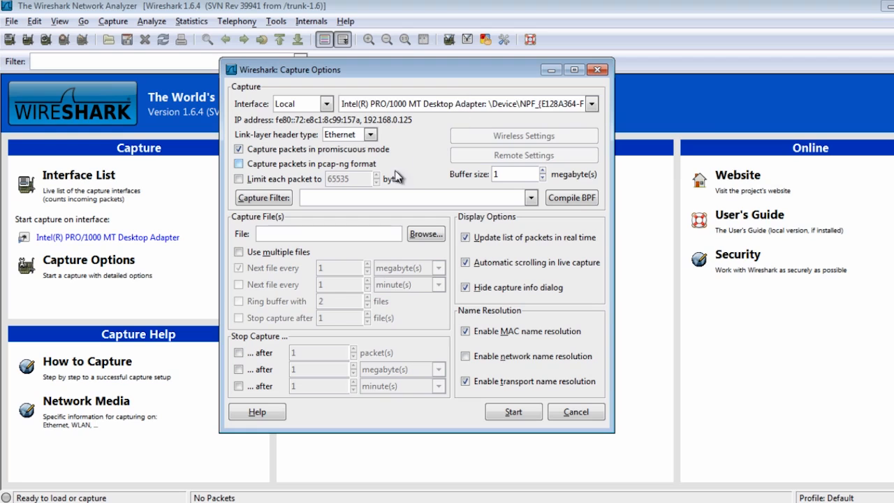
# Step: Try capturing to multiple files with a new file every 1 minute, and turn multiple files off again
pyautogui.click(286, 235)
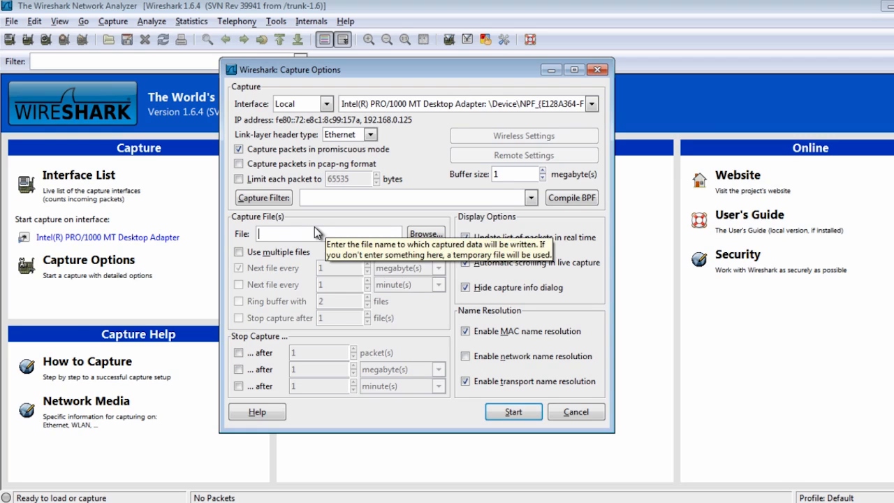
pyautogui.click(238, 252)
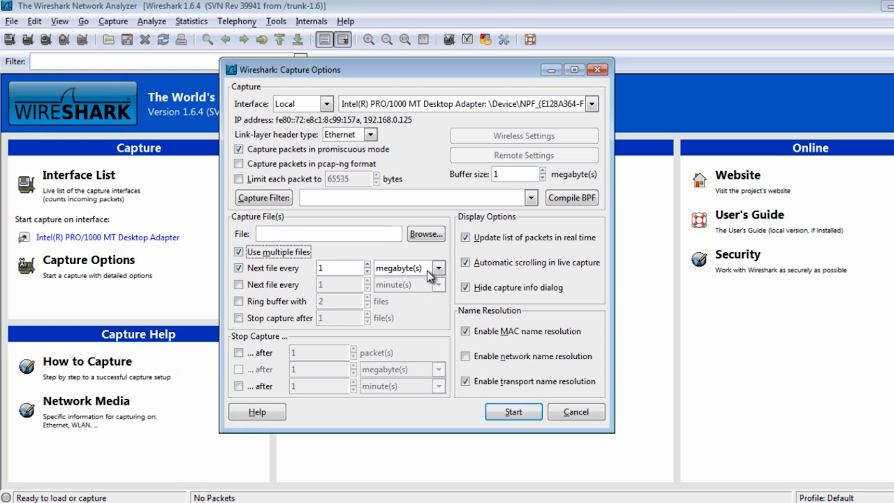
pyautogui.click(240, 269)
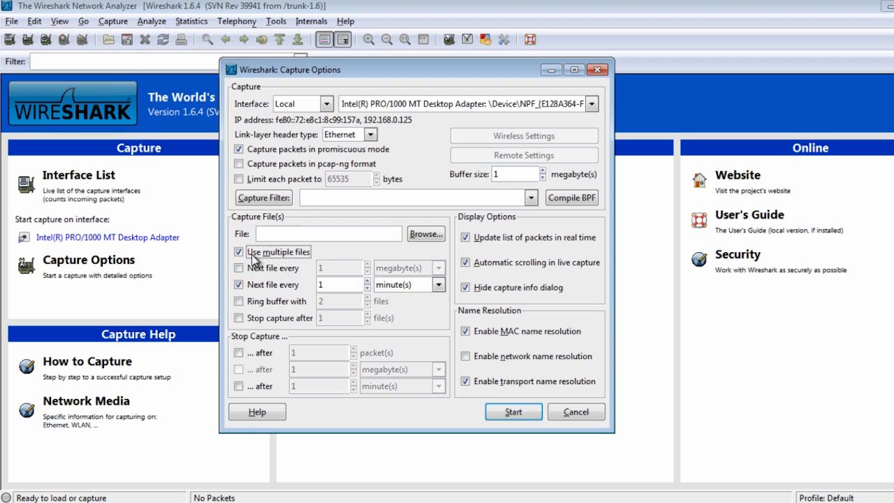
pyautogui.click(243, 253)
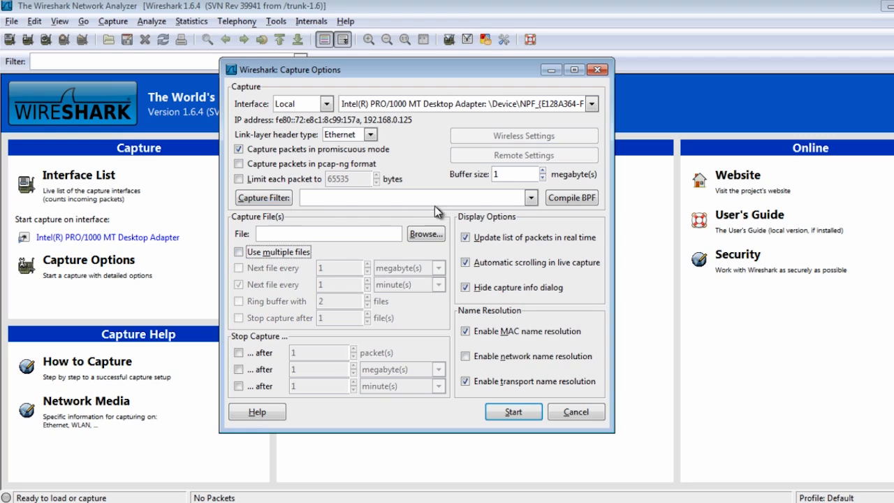
# Step: Examine the predefined capture filters HTTP TCP port (80) and IP address 192.168.0.1, and leave without applying one
pyautogui.click(278, 200)
pyautogui.moveTo(233, 28); pyautogui.dragTo(421, 83)
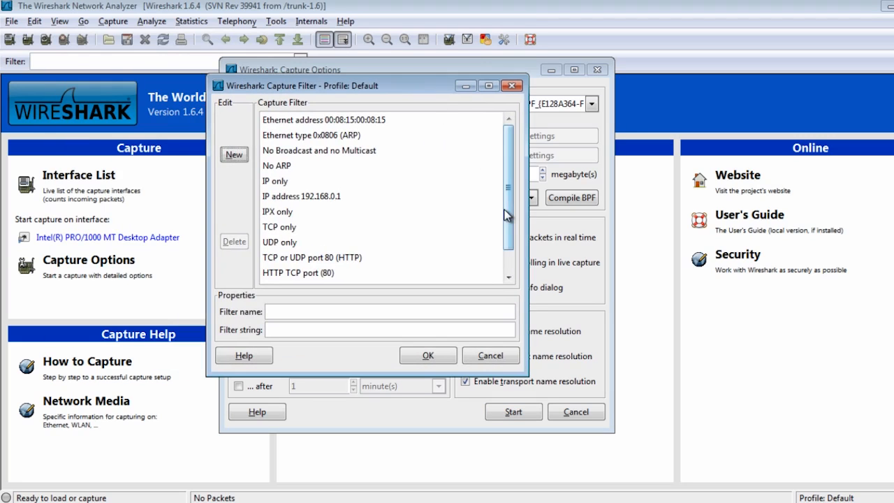
pyautogui.moveTo(510, 207)
pyautogui.mouseDown()
pyautogui.moveTo(517, 277)
pyautogui.moveTo(507, 193)
pyautogui.moveTo(520, 163)
pyautogui.moveTo(517, 238)
pyautogui.moveTo(514, 211)
pyautogui.mouseUp()
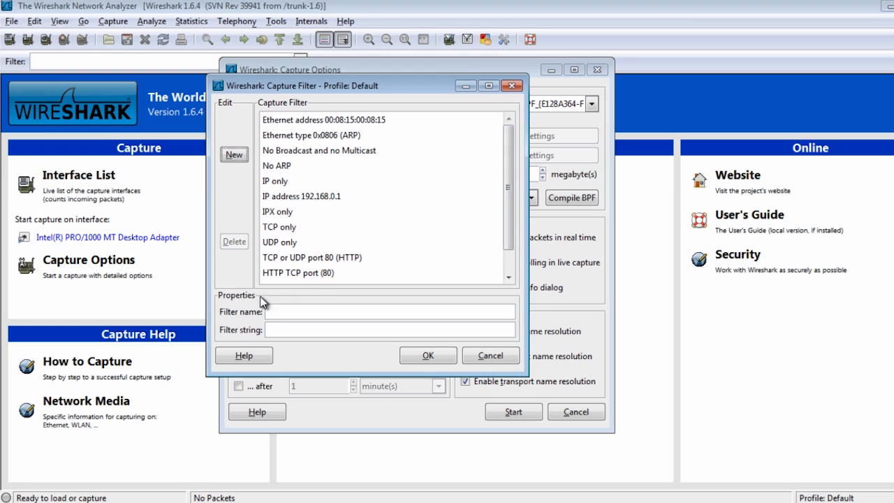
pyautogui.click(308, 276)
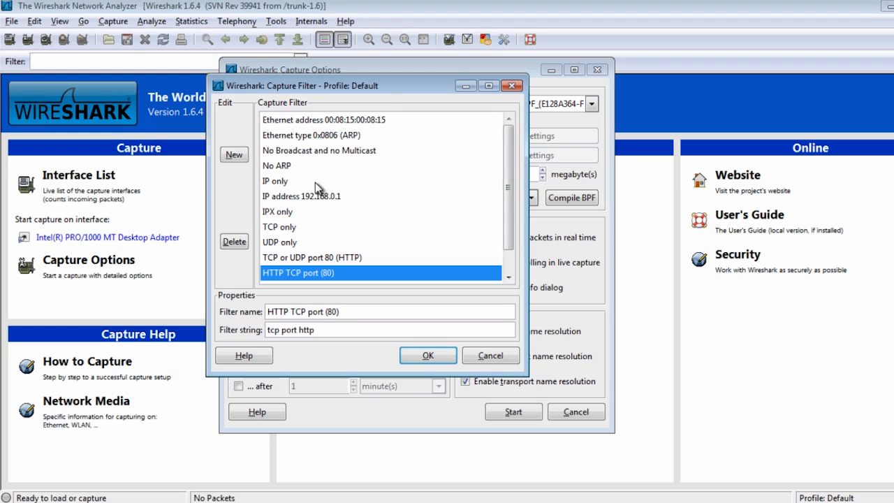
pyautogui.click(326, 197)
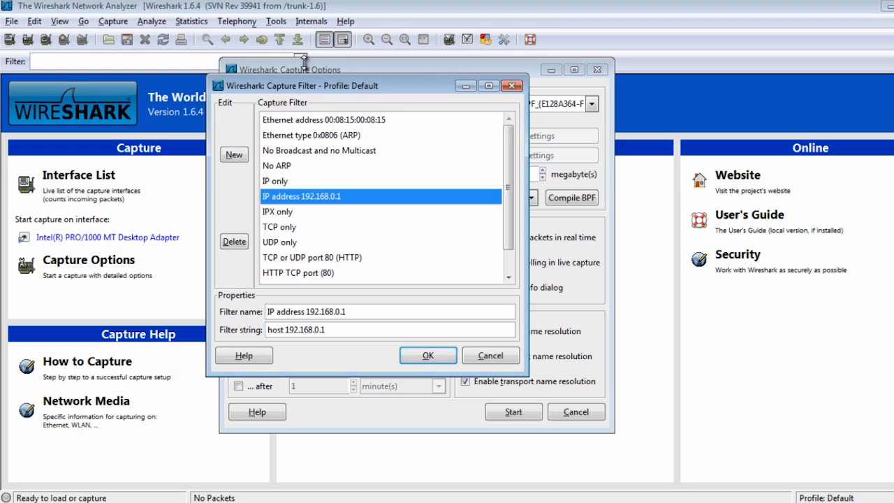
pyautogui.moveTo(334, 93); pyautogui.dragTo(416, 103)
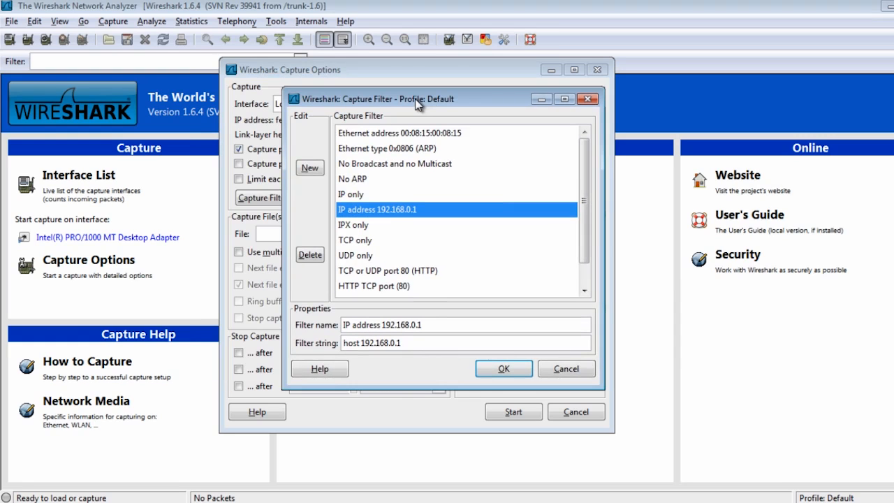
pyautogui.click(585, 372)
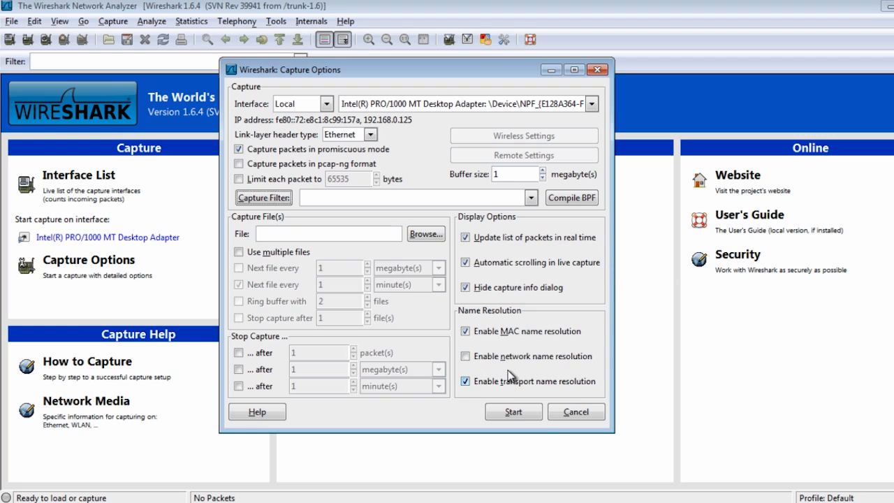
# Step: Start the live capture with the current options and select packet 8 near the beginning of the packet list
pyautogui.click(527, 416)
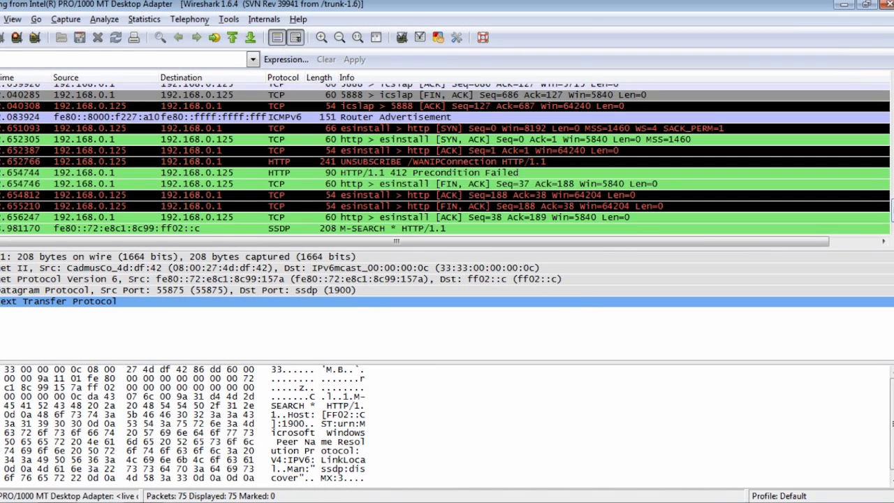
pyautogui.scroll(10, 447, 160)
pyautogui.scroll(-10, 447, 160)
pyautogui.scroll(20, 447, 159)
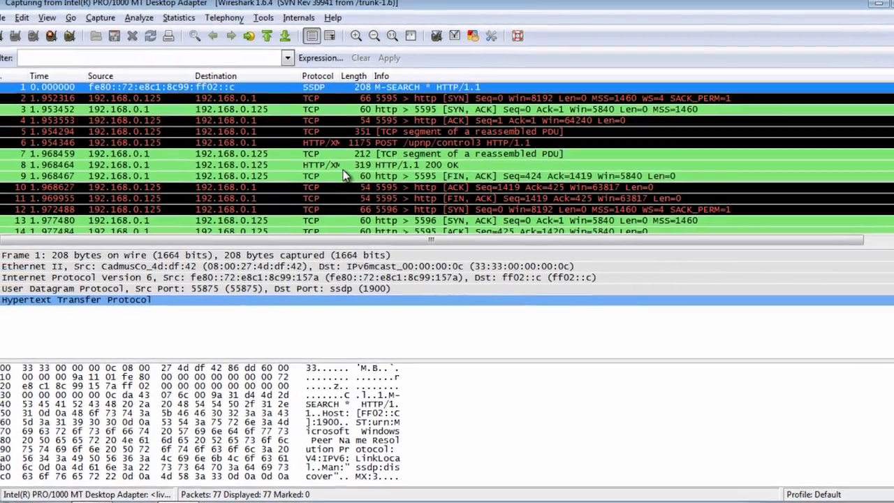
pyautogui.click(348, 167)
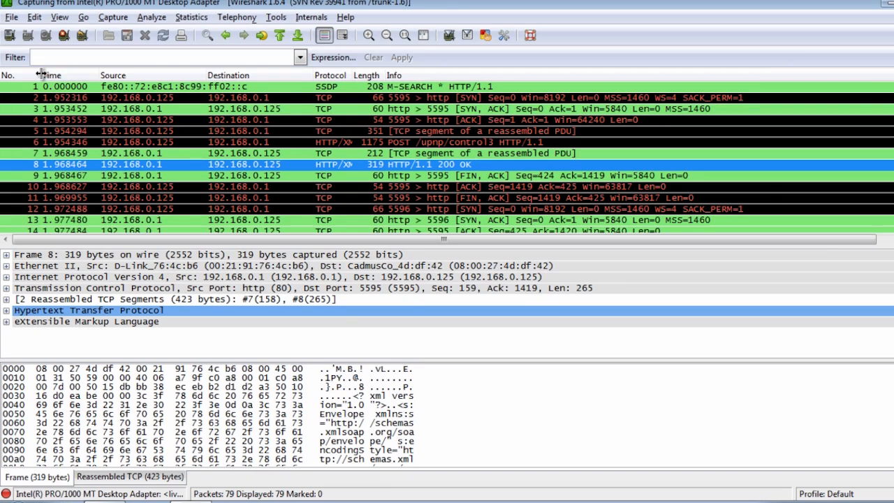
# Step: Narrow the No. column and review the field types offered for the Time column in the column preferences, without changing them
pyautogui.moveTo(39, 75)
pyautogui.mouseDown()
pyautogui.moveTo(61, 74)
pyautogui.moveTo(37, 75)
pyautogui.mouseUp()
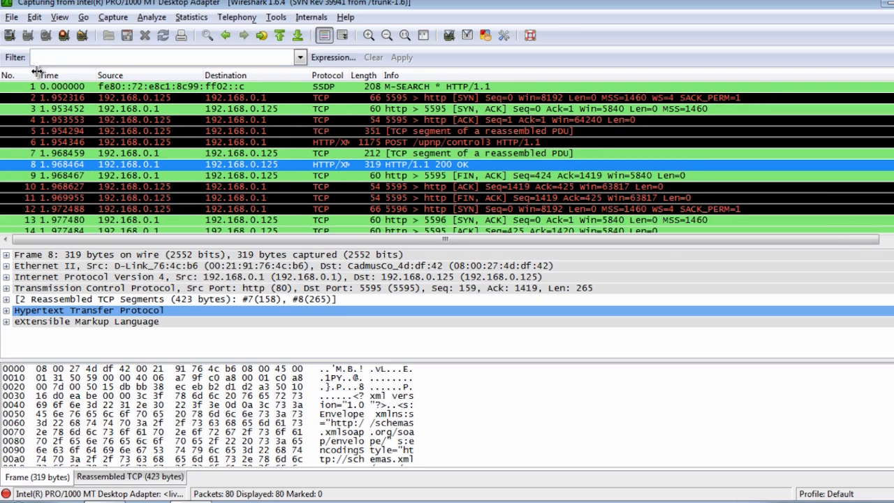
pyautogui.rightClick(83, 79)
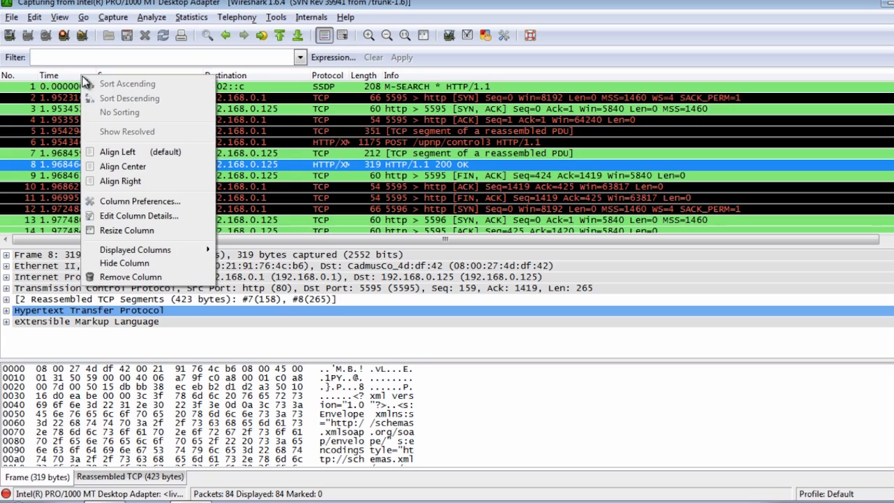
pyautogui.click(173, 202)
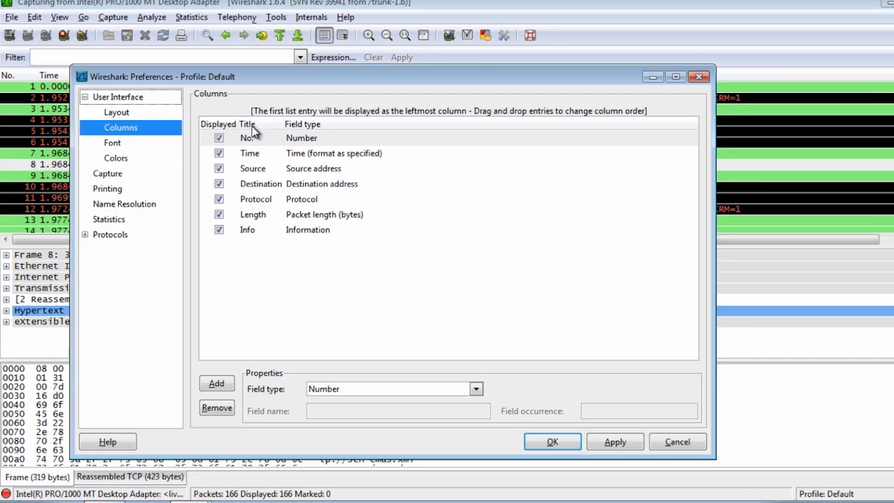
pyautogui.click(350, 159)
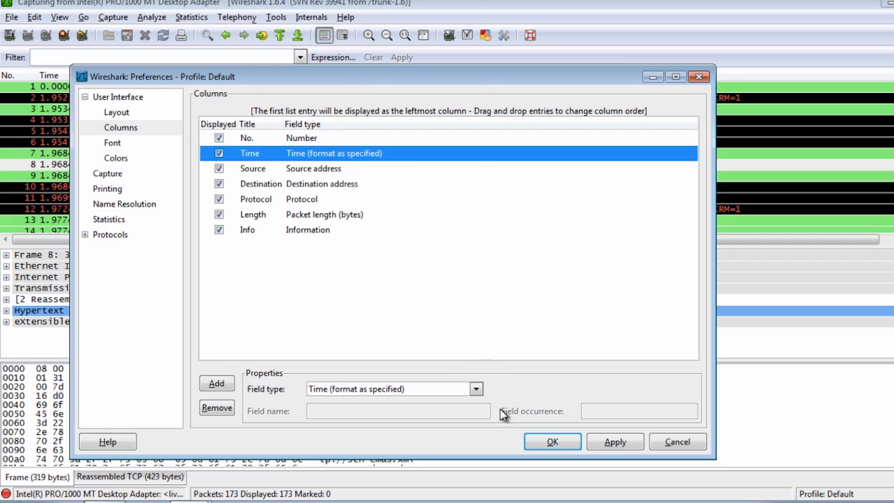
pyautogui.click(476, 391)
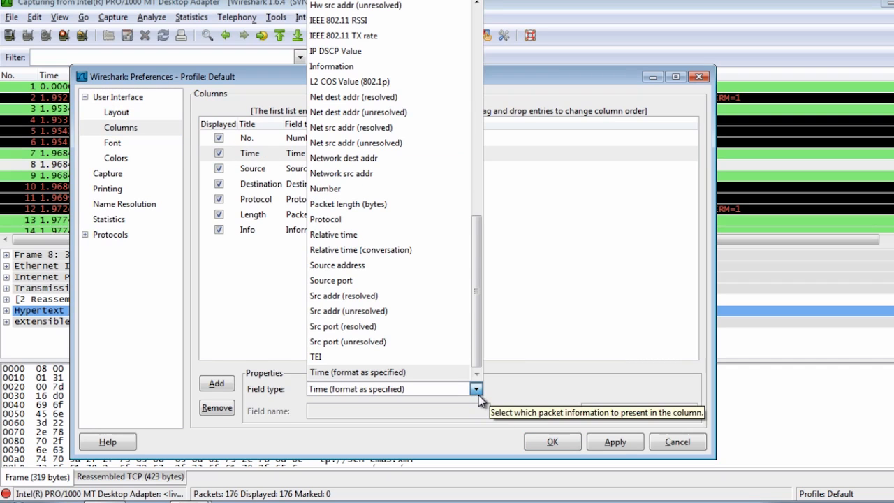
pyautogui.click(475, 389)
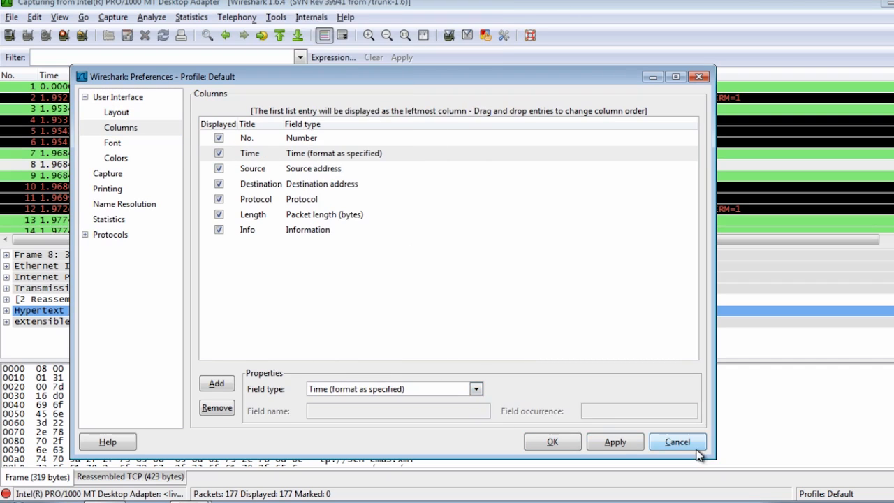
pyautogui.press('Escape')
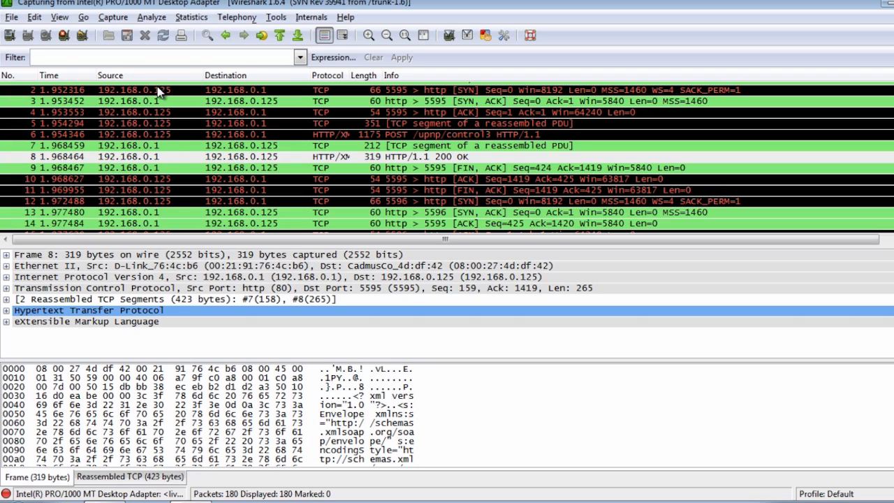
# Step: Widen the Source, Destination, Protocol and Length columns of the packet list and view packets 7 and 9
pyautogui.moveTo(202, 72); pyautogui.dragTo(208, 73)
pyautogui.moveTo(316, 76); pyautogui.dragTo(424, 76)
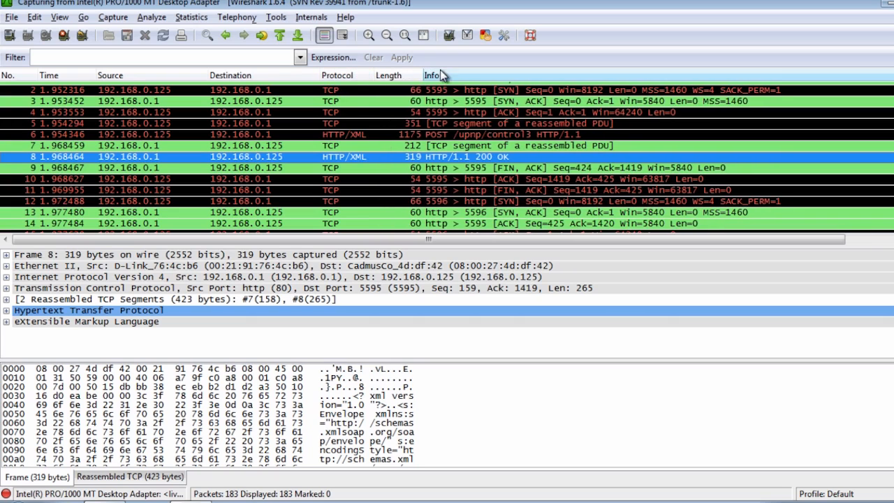
pyautogui.click(562, 148)
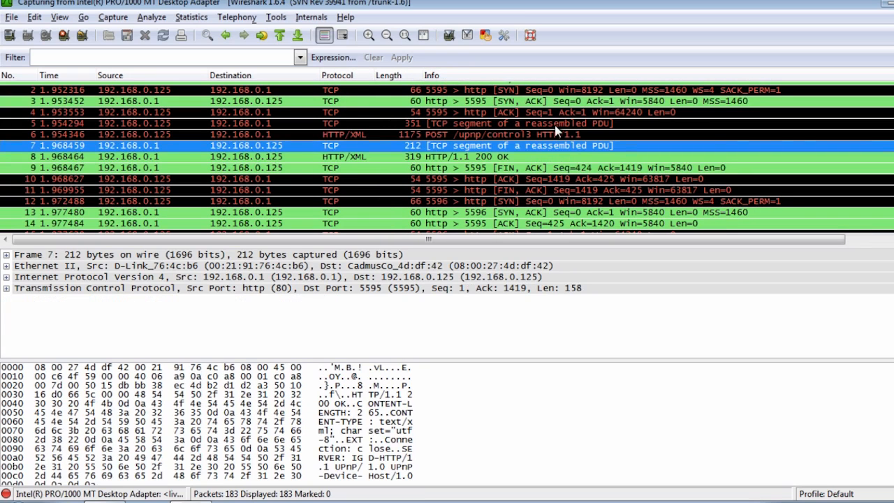
pyautogui.click(360, 169)
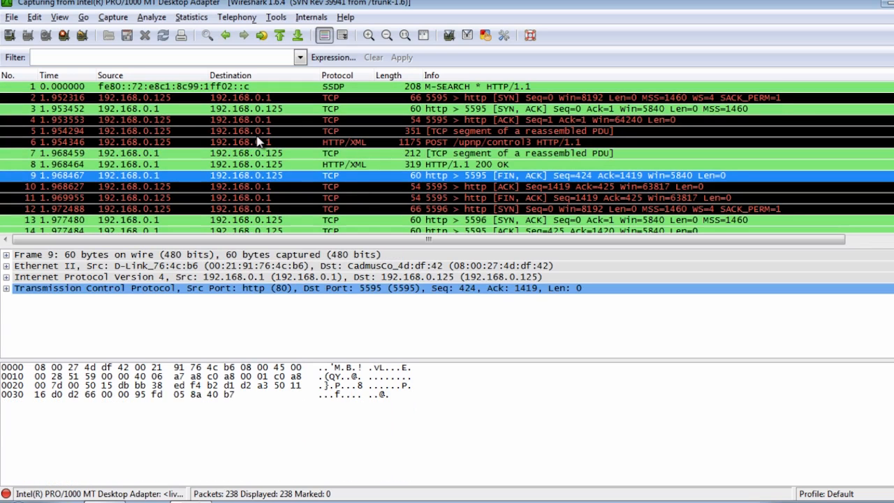
# Step: Apply the display filter http to the captured packets and view the details of packets 48 and 52
pyautogui.scroll(-3, 337, 194)
pyautogui.scroll(3, 338, 194)
pyautogui.scroll(-6, 357, 190)
pyautogui.click(236, 53)
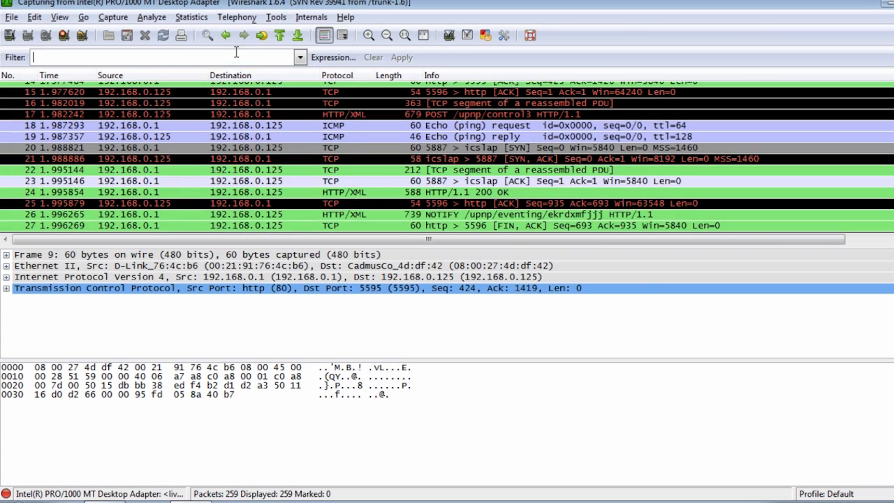
pyautogui.write('http')
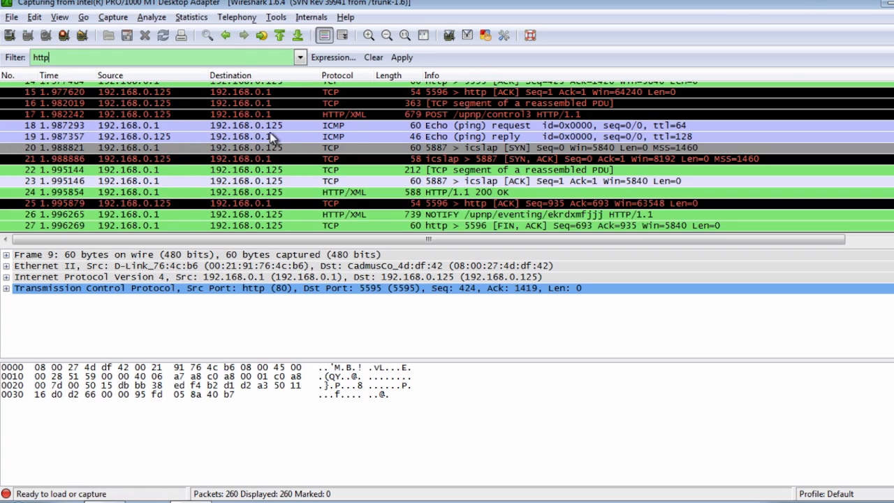
pyautogui.click(409, 57)
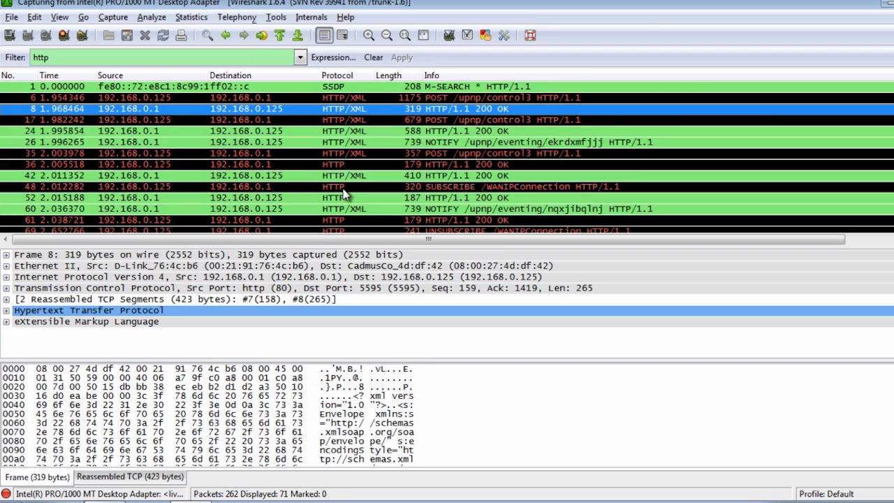
pyautogui.click(347, 187)
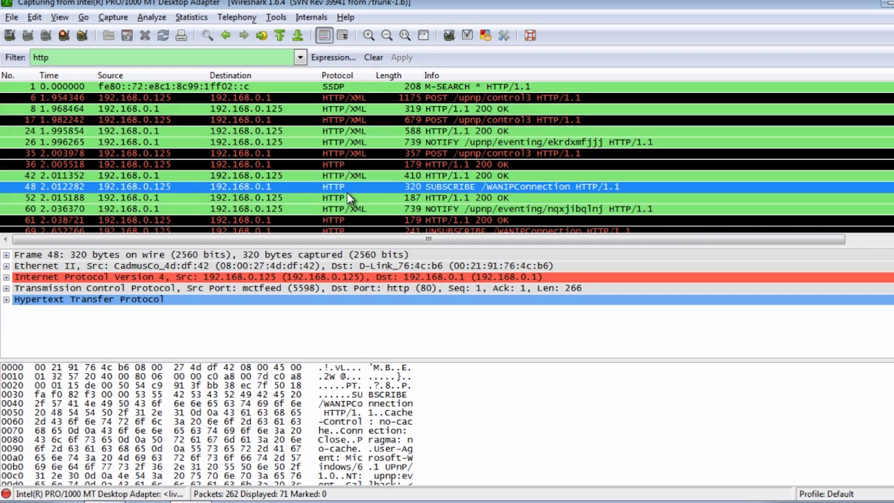
pyautogui.click(483, 199)
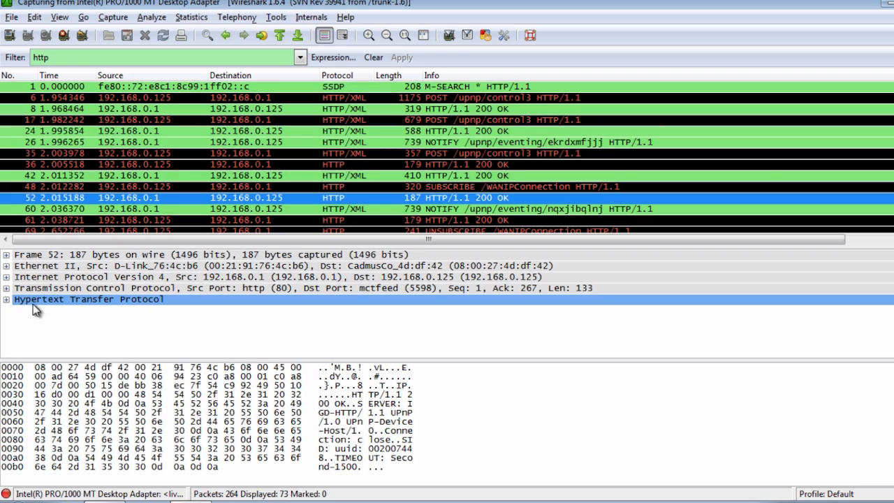
# Step: Examine the Frame section of packet 52, enlarging the packet details area upward, and collapse the section again
pyautogui.click(43, 256)
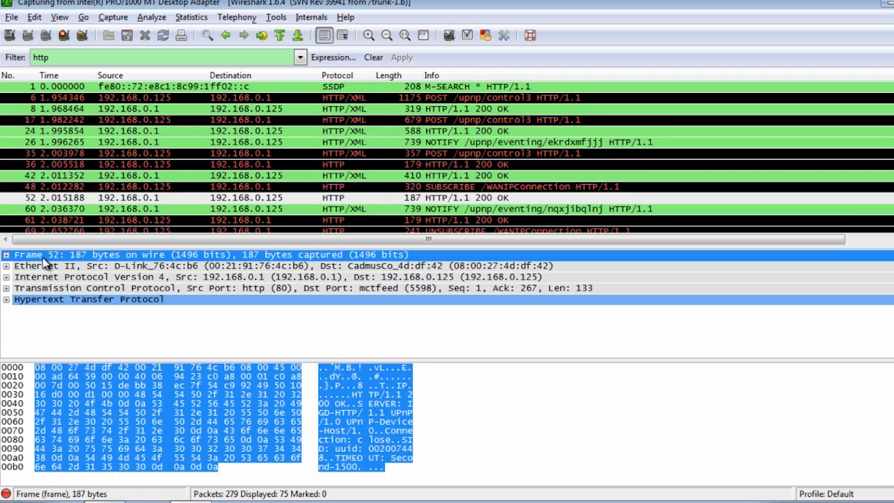
pyautogui.click(6, 256)
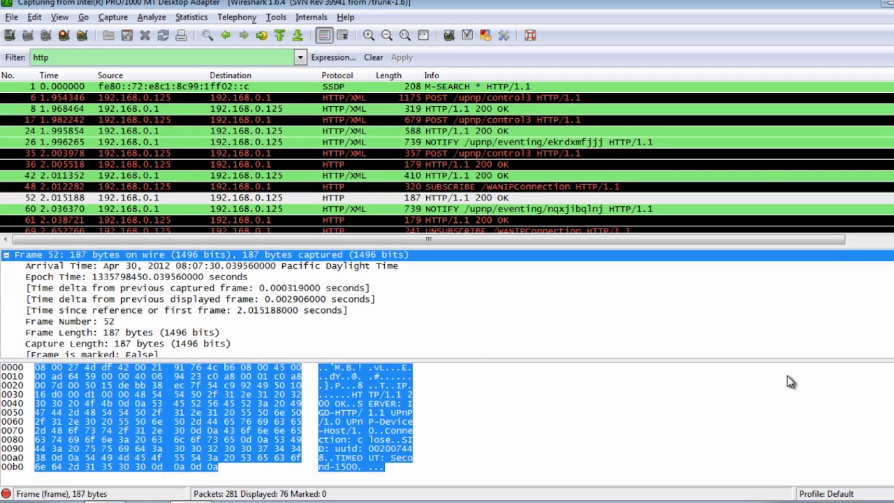
pyautogui.scroll(-2, 447, 303)
pyautogui.scroll(1, 447, 303)
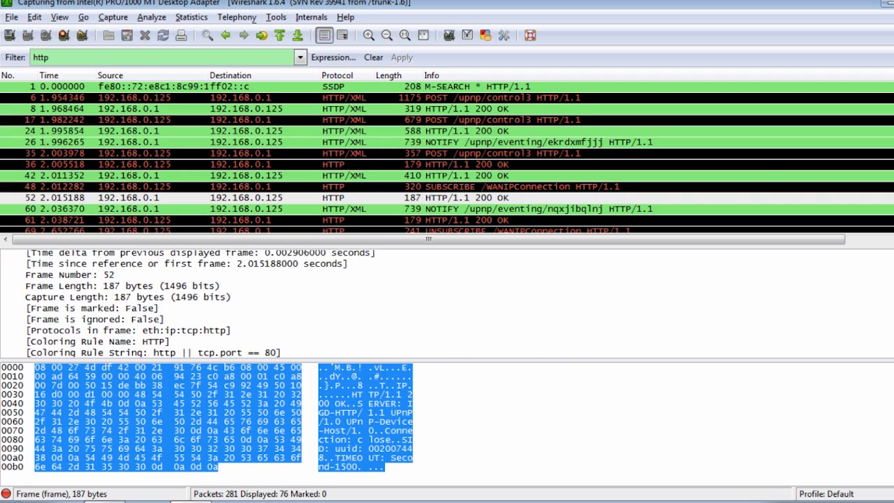
pyautogui.moveTo(467, 245); pyautogui.dragTo(479, 171)
pyautogui.scroll(2, 24, 189)
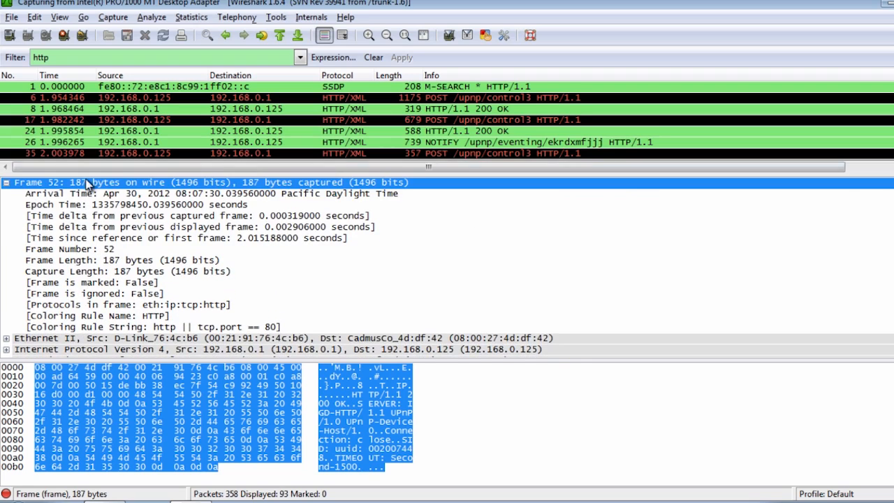
pyautogui.click(6, 183)
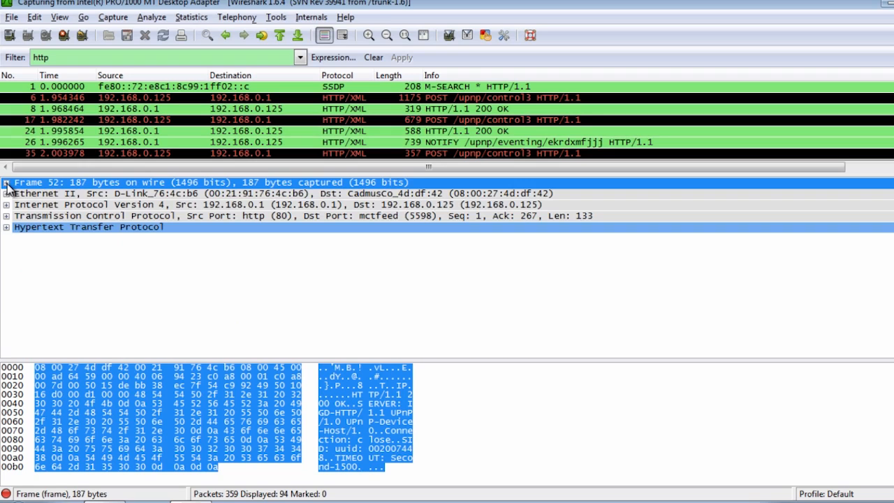
# Step: Examine the Time to live, Source and Destination fields in packet 52's Internet Protocol Version 4 section, then collapse it
pyautogui.click(56, 197)
pyautogui.click(46, 207)
pyautogui.click(7, 204)
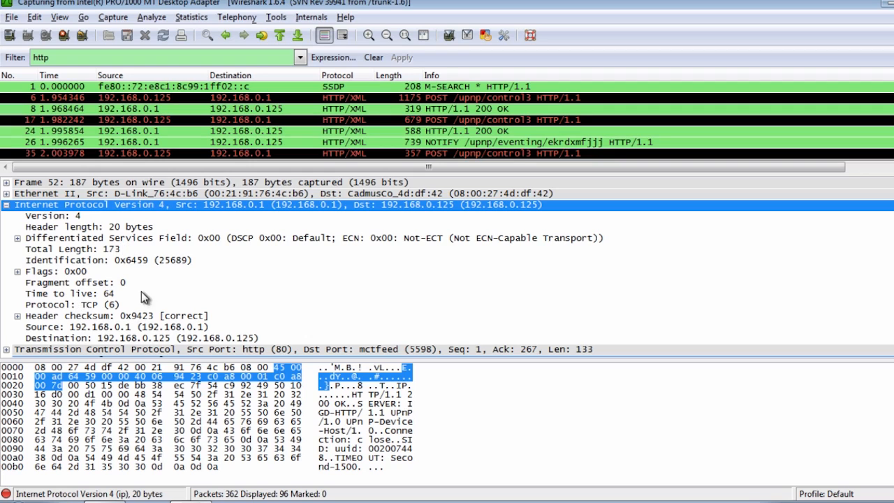
pyautogui.click(98, 295)
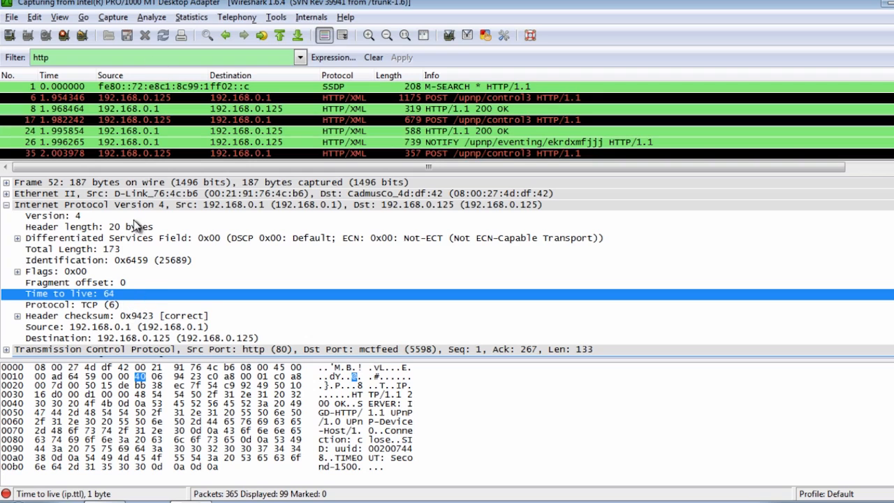
pyautogui.click(141, 327)
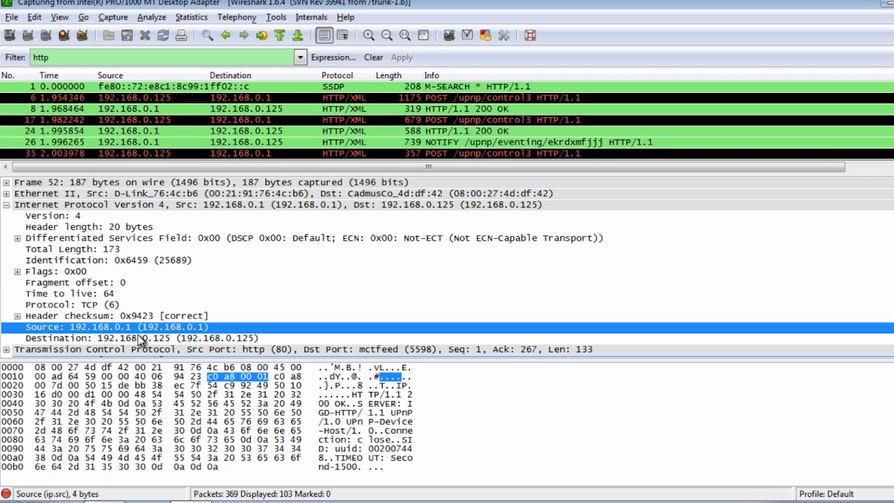
pyautogui.click(142, 338)
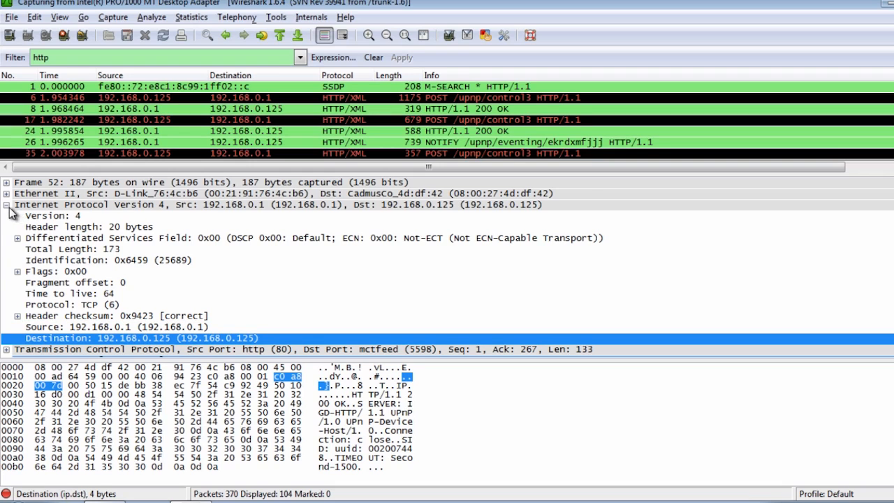
pyautogui.click(8, 207)
# Step: Expand packet 52's Transmission Control Protocol section and examine its source and destination ports and its sequence and acknowledgement numbers
pyautogui.click(38, 216)
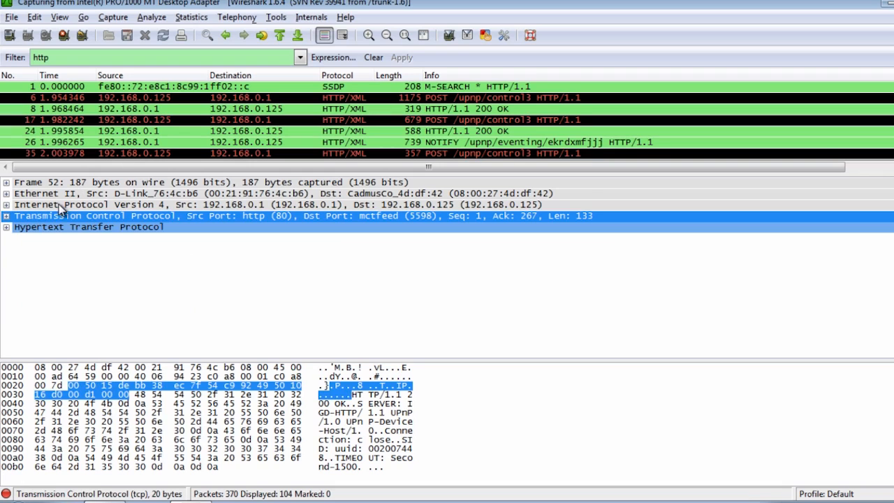
pyautogui.click(6, 217)
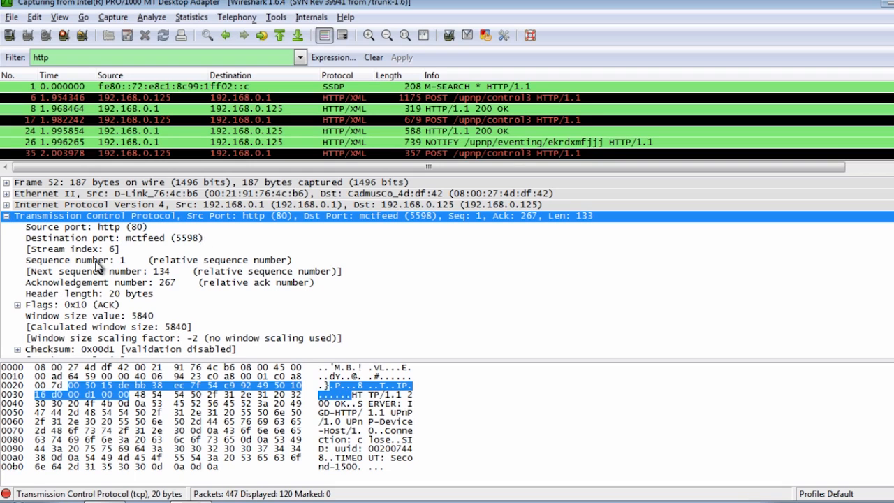
pyautogui.click(127, 228)
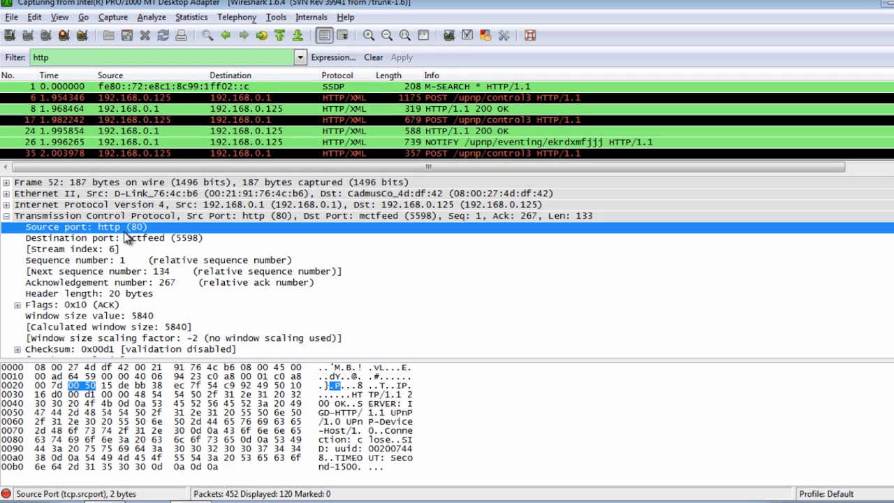
pyautogui.click(187, 240)
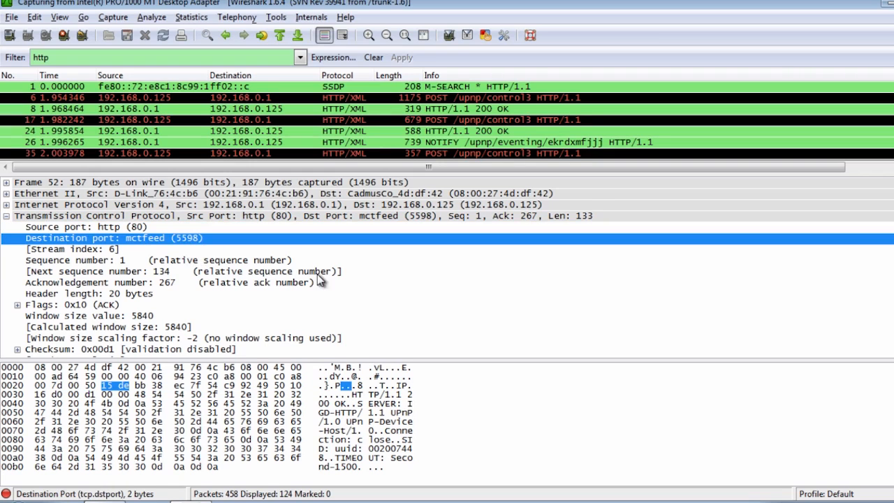
pyautogui.click(111, 263)
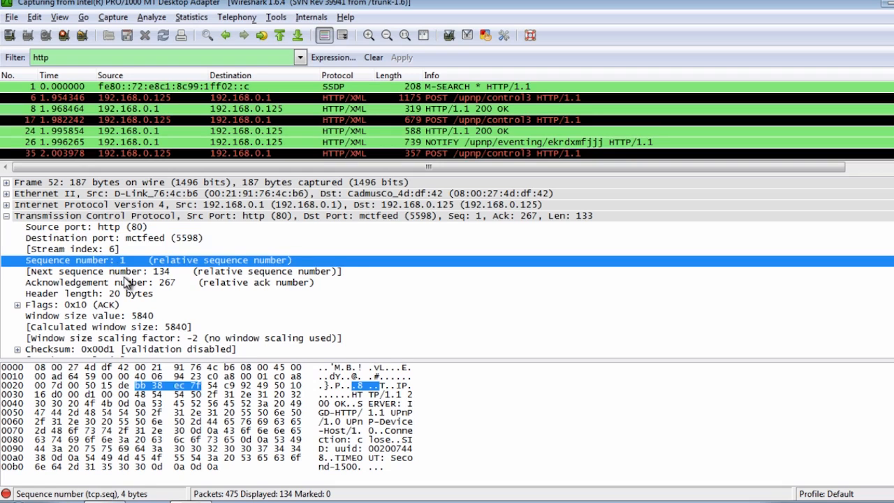
pyautogui.click(130, 273)
pyautogui.click(136, 283)
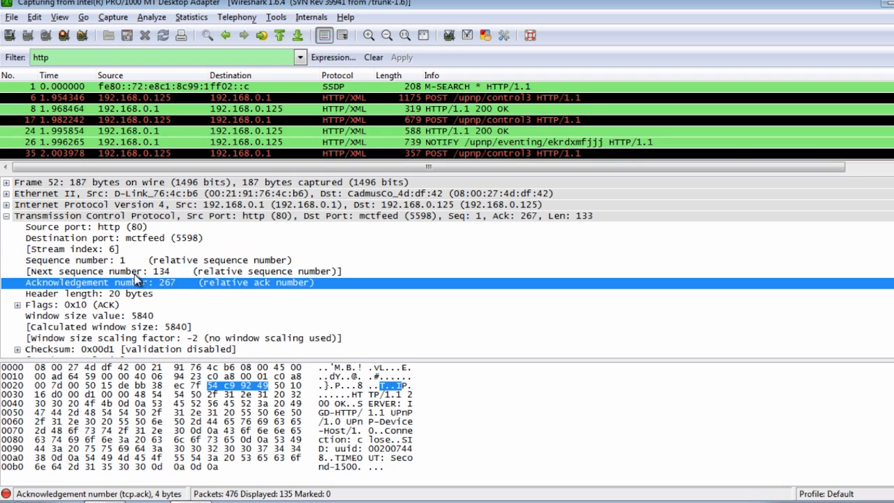
pyautogui.click(117, 262)
pyautogui.click(127, 274)
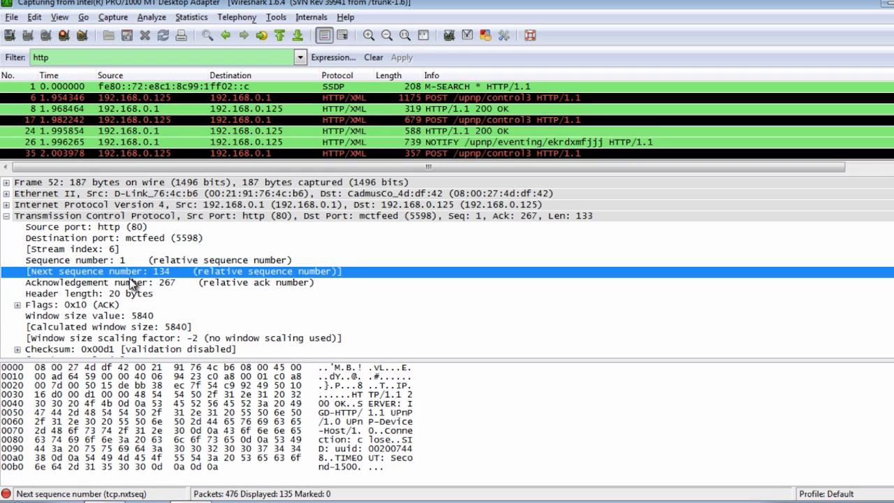
pyautogui.click(133, 284)
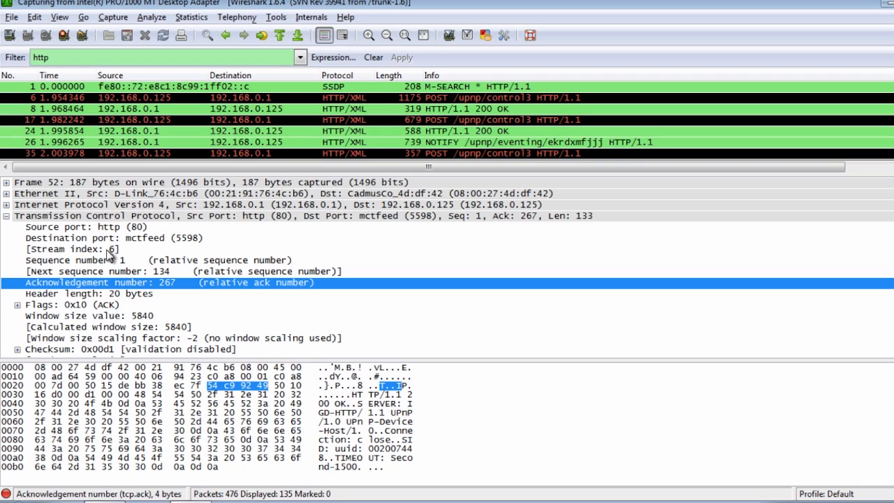
# Step: Examine the individual TCP flags of packet 52, then collapse the flags and the Transmission Control Protocol section
pyautogui.click(81, 305)
pyautogui.click(18, 305)
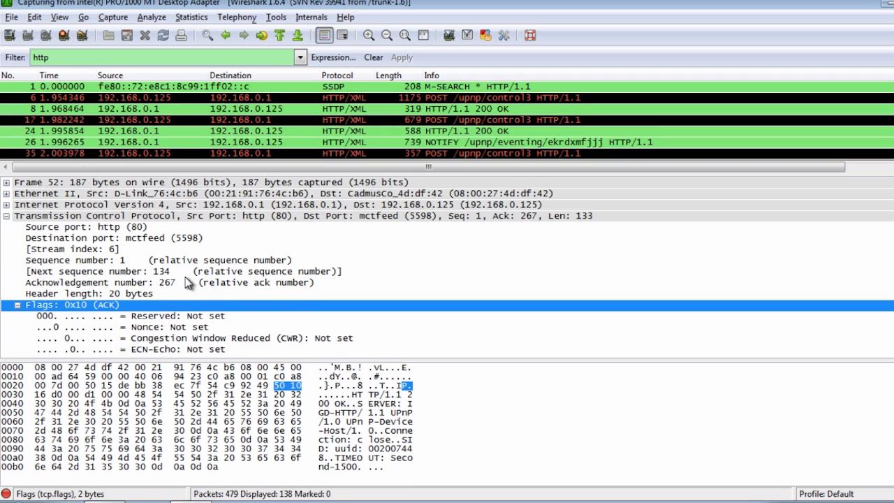
pyautogui.scroll(-3, 190, 283)
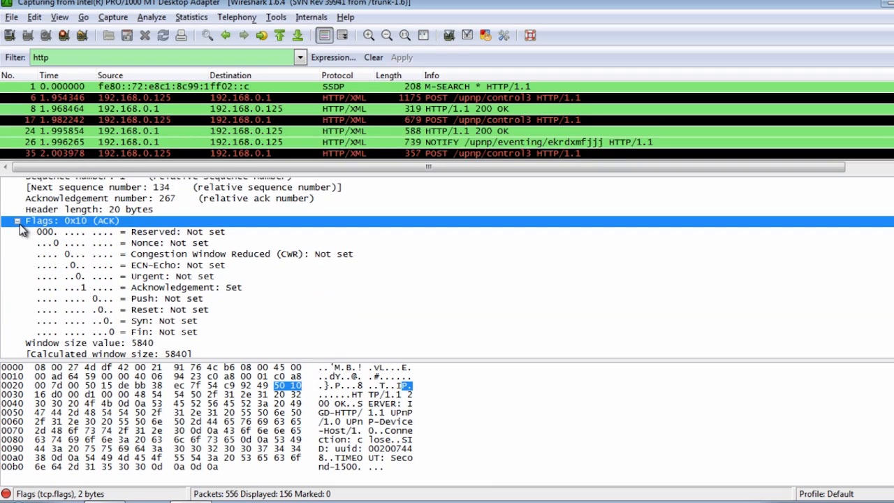
pyautogui.click(17, 221)
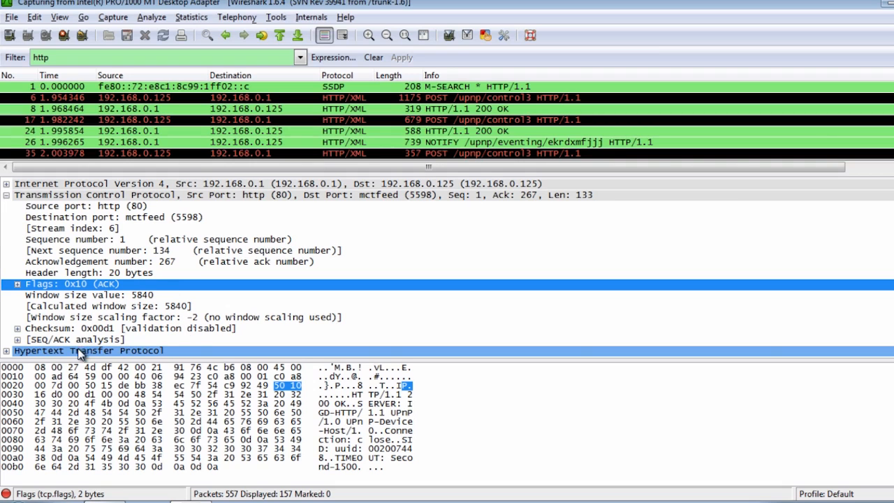
pyautogui.click(5, 195)
# Step: Examine the HTTP response line and its Status Code in packet 52's Hypertext Transfer Protocol section, then collapse the section
pyautogui.click(49, 228)
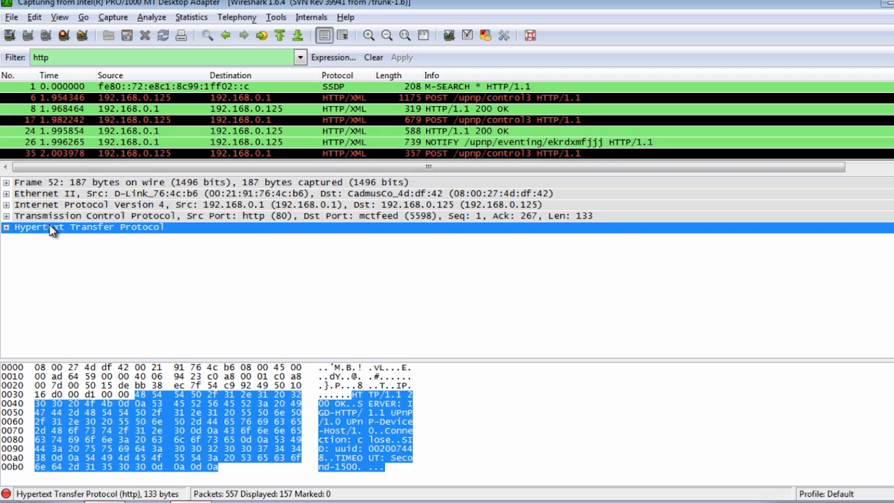
pyautogui.click(6, 228)
pyautogui.click(101, 238)
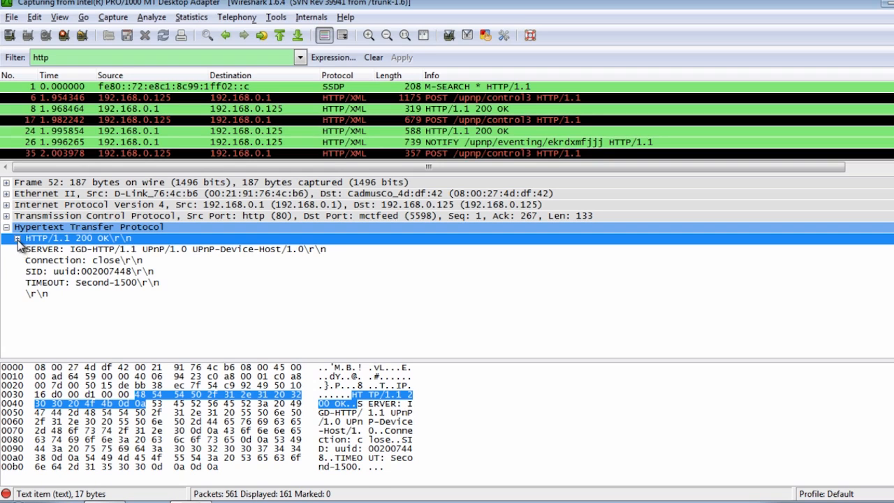
pyautogui.click(16, 238)
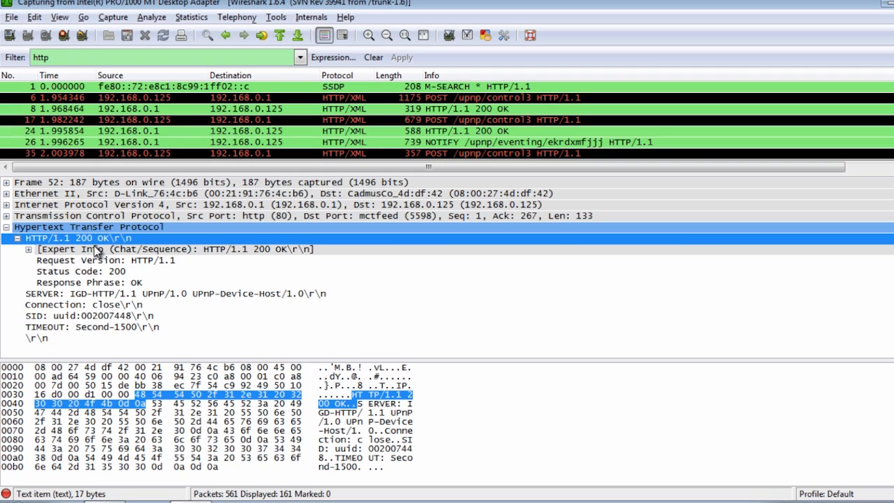
pyautogui.click(118, 274)
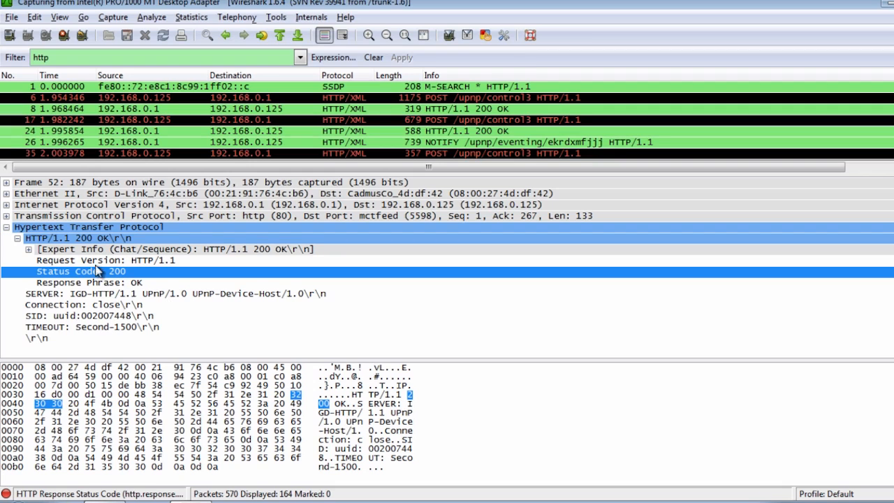
pyautogui.click(6, 227)
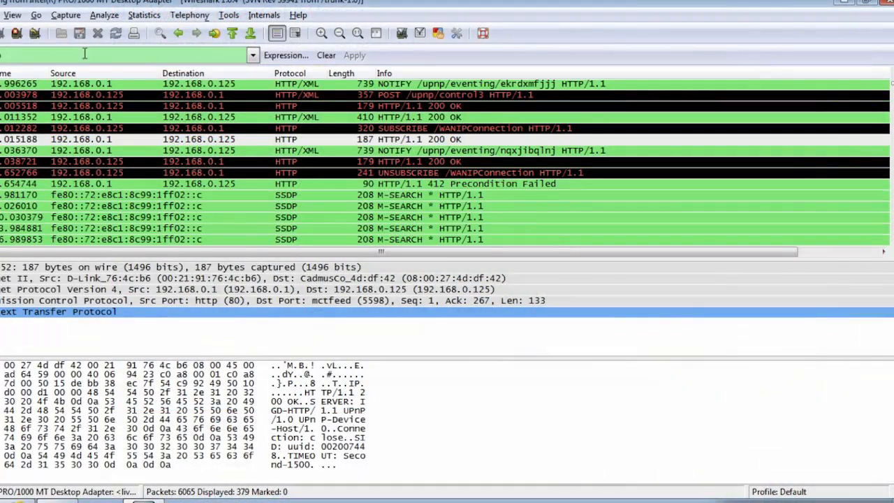
# Step: Clear the http display filter and browse through the full list of captured packets
pyautogui.click(331, 59)
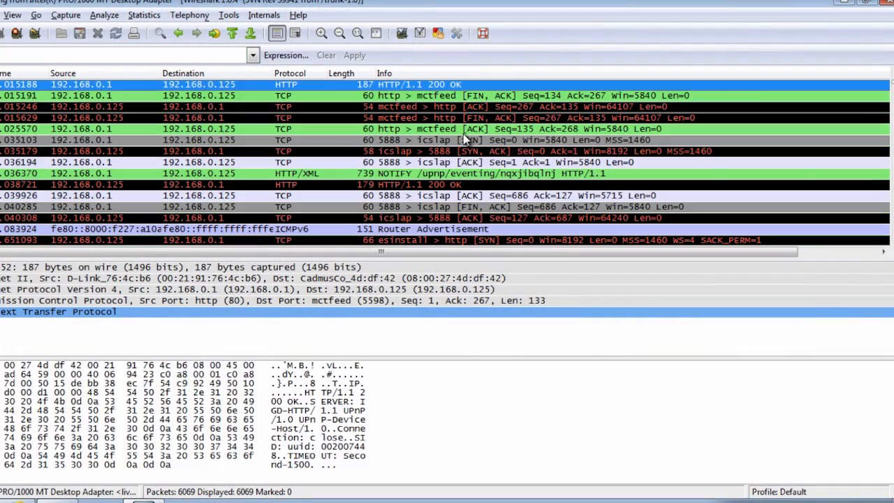
pyautogui.scroll(2, 880, 97)
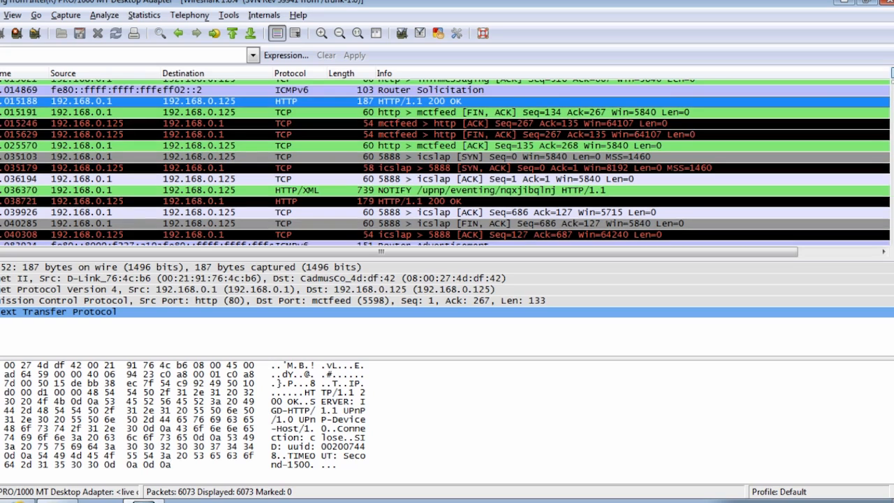
pyautogui.moveTo(892, 82); pyautogui.dragTo(893, 228)
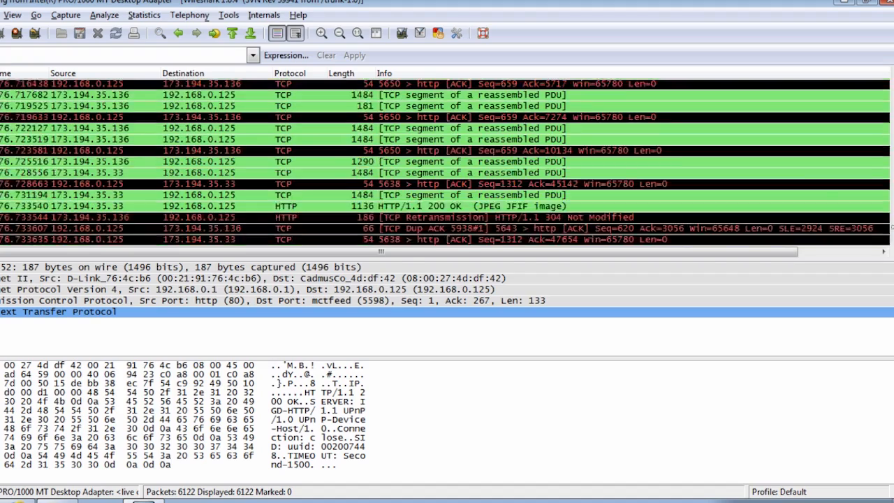
pyautogui.moveTo(893, 208)
pyautogui.mouseDown()
pyautogui.moveTo(892, 167)
pyautogui.moveTo(892, 222)
pyautogui.mouseUp()
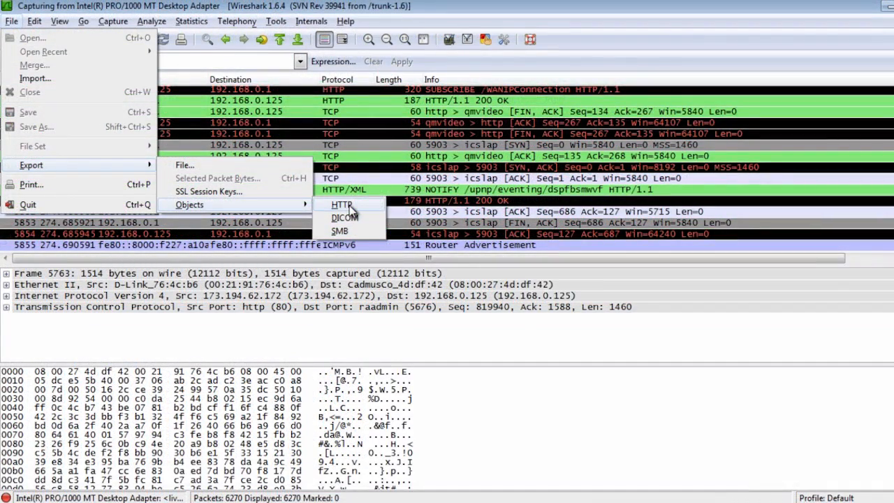
# Step: Open the list of exportable HTTP objects and look through its entries down to the end
pyautogui.click(351, 209)
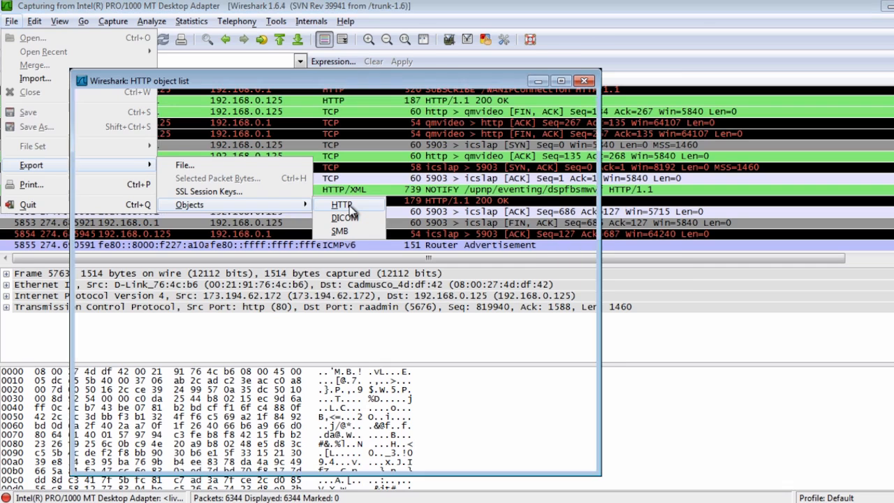
pyautogui.moveTo(403, 87); pyautogui.dragTo(502, 49)
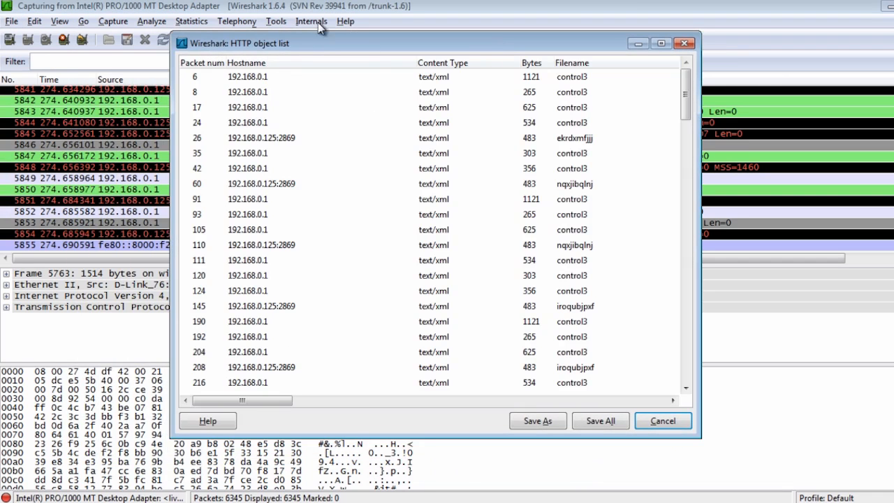
pyautogui.moveTo(695, 106); pyautogui.dragTo(688, 363)
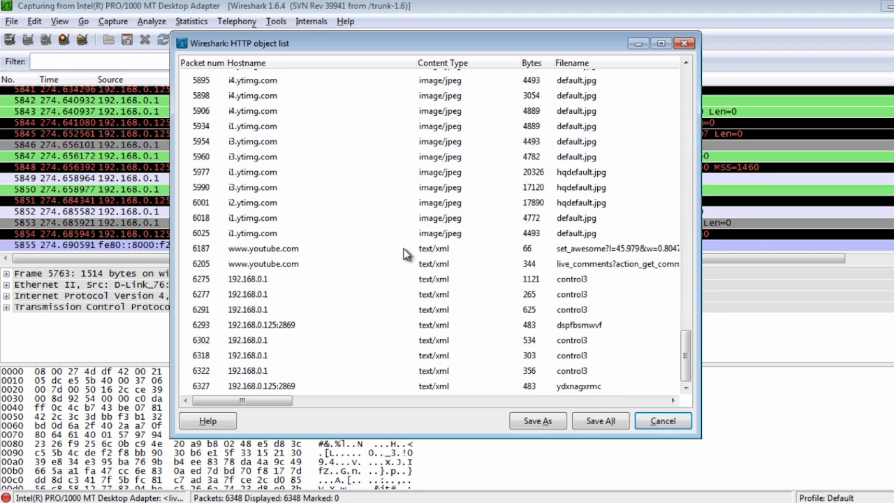
# Step: Save the default.jpg image carried by packet 6018 in the HTTP object list to the Desktop folder
pyautogui.click(465, 222)
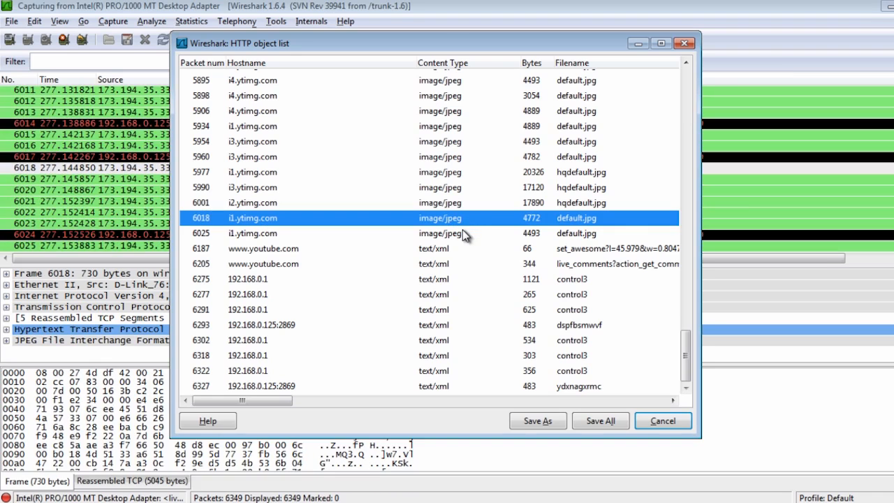
pyautogui.click(463, 231)
pyautogui.moveTo(458, 41); pyautogui.dragTo(662, 35)
pyautogui.click(741, 214)
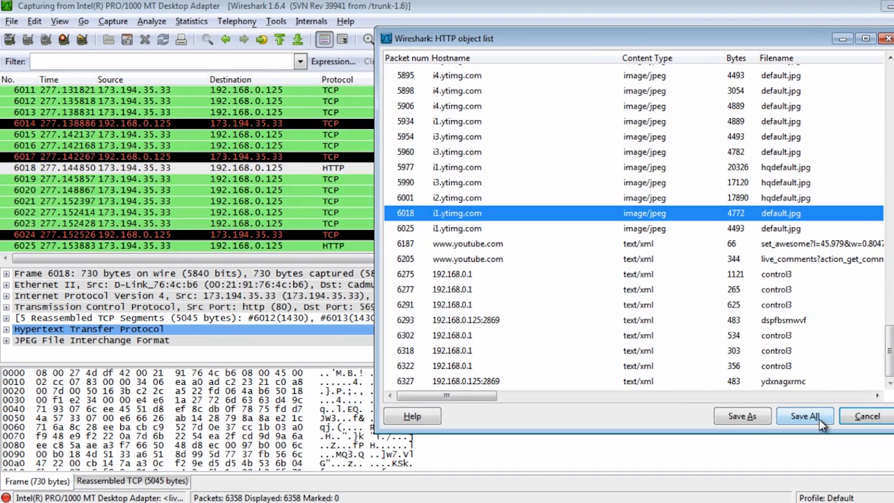
pyautogui.click(742, 418)
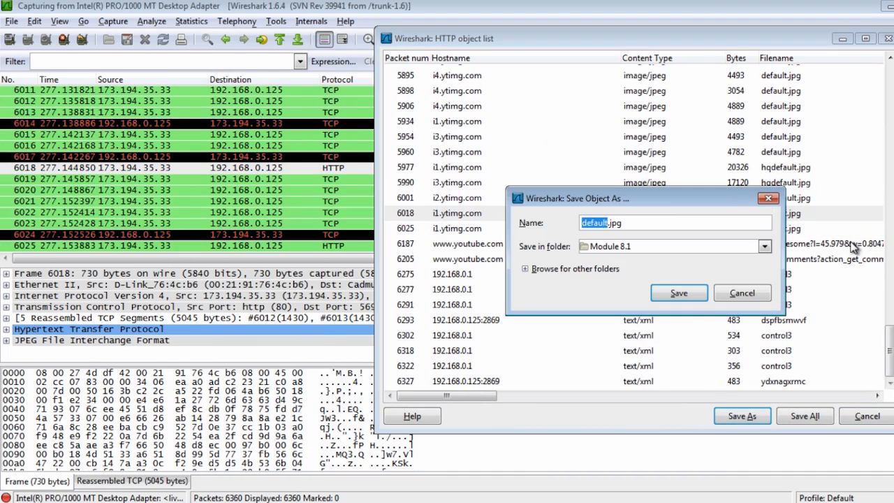
pyautogui.click(765, 246)
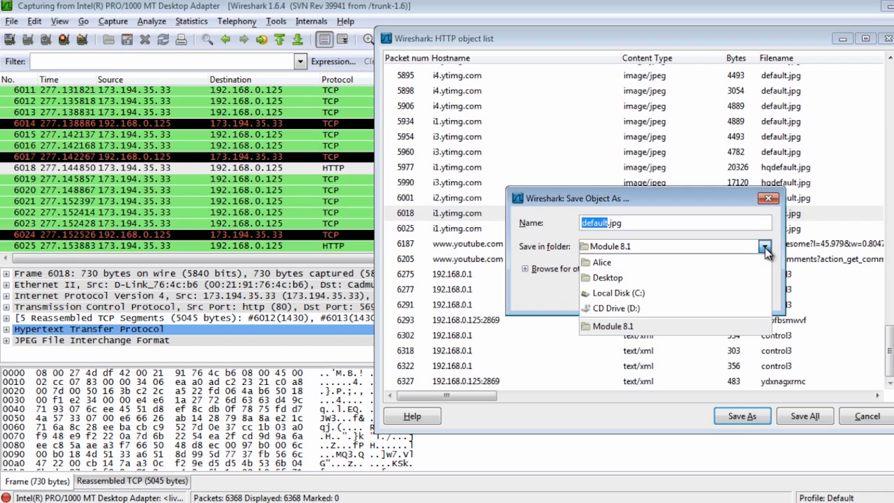
pyautogui.click(679, 278)
pyautogui.click(688, 297)
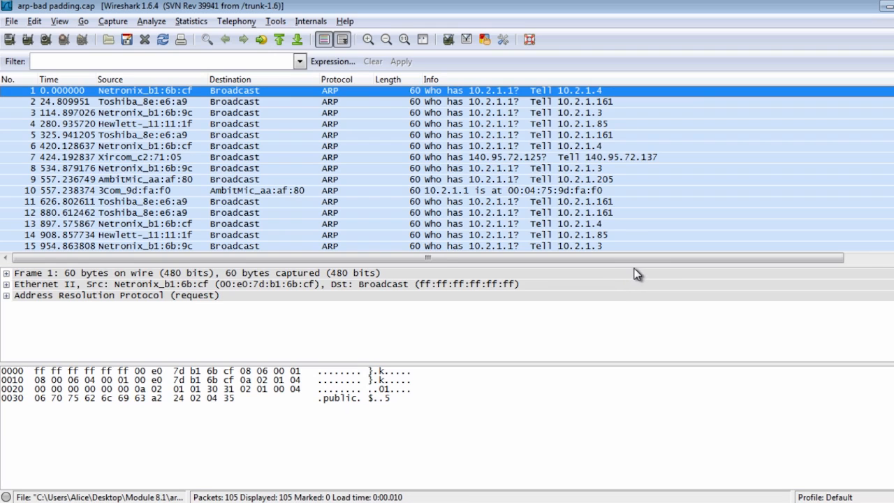
# Step: Select packet 9 in the arp-bad padding.cap packet list and enlarge the packet details area below it
pyautogui.moveTo(635, 264); pyautogui.dragTo(662, 331)
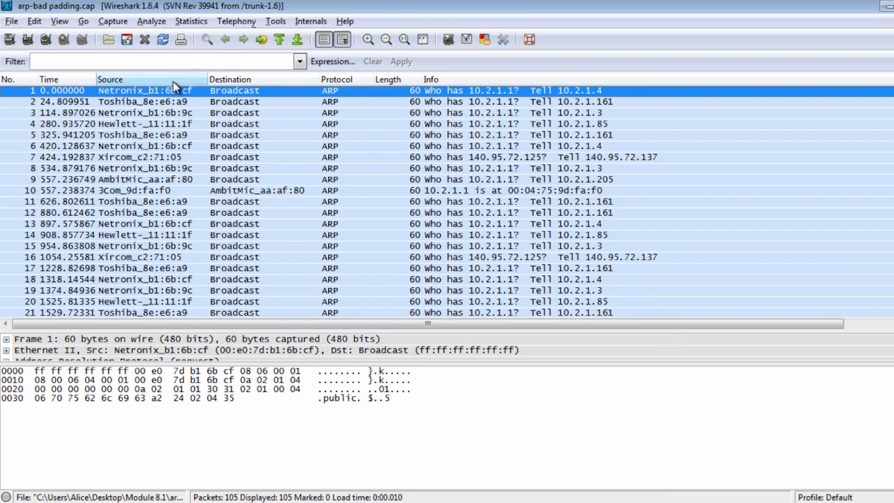
pyautogui.click(254, 124)
pyautogui.click(214, 180)
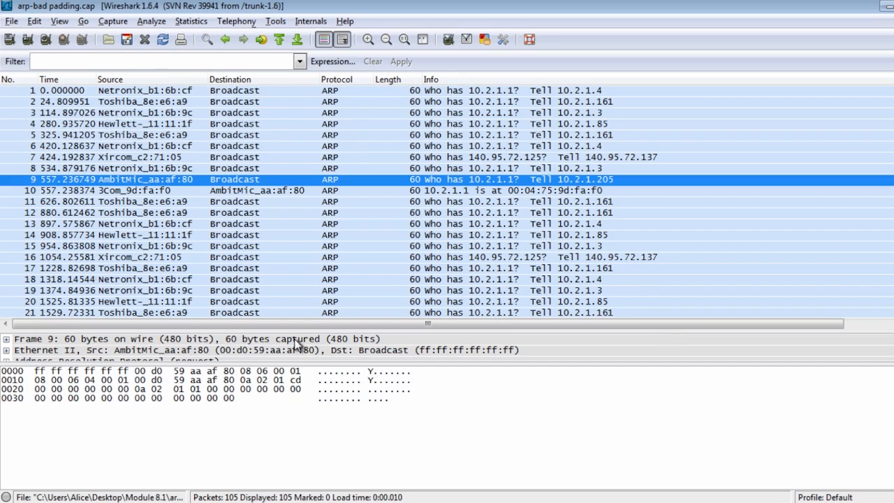
pyautogui.moveTo(319, 330); pyautogui.dragTo(326, 239)
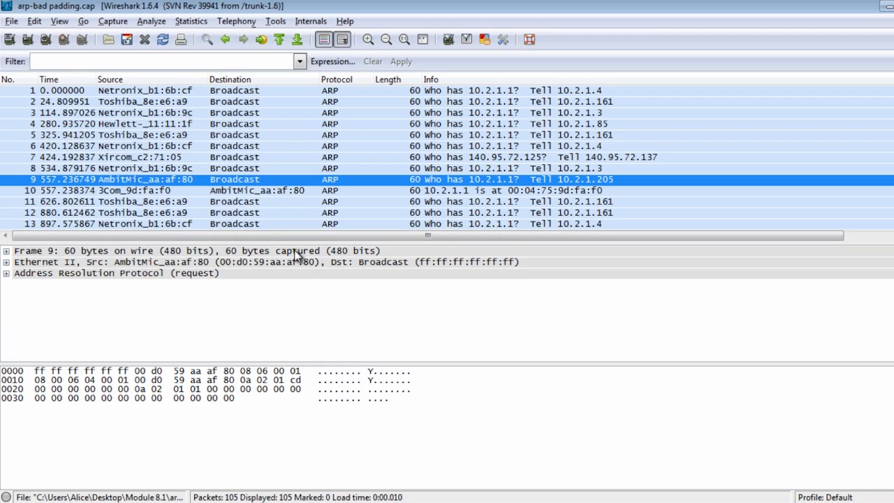
# Step: Expand the Address Resolution Protocol section of packet 9 and read through its opcode, sender and target fields
pyautogui.click(147, 275)
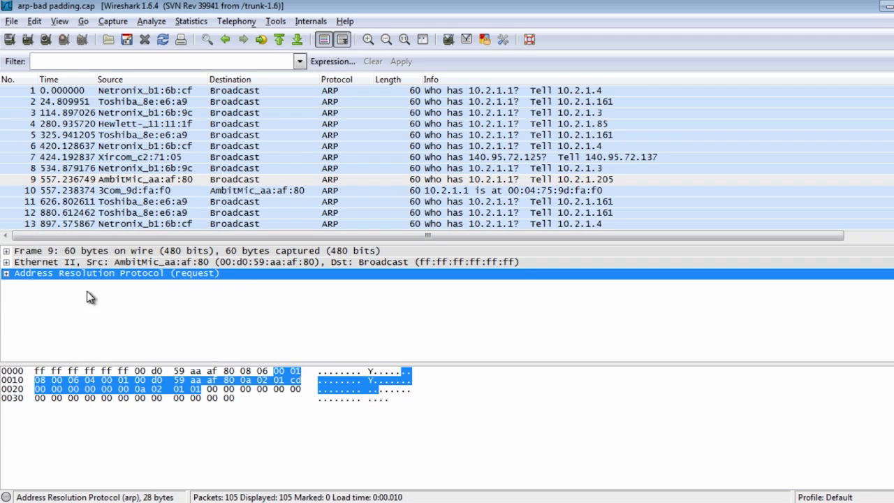
pyautogui.click(5, 274)
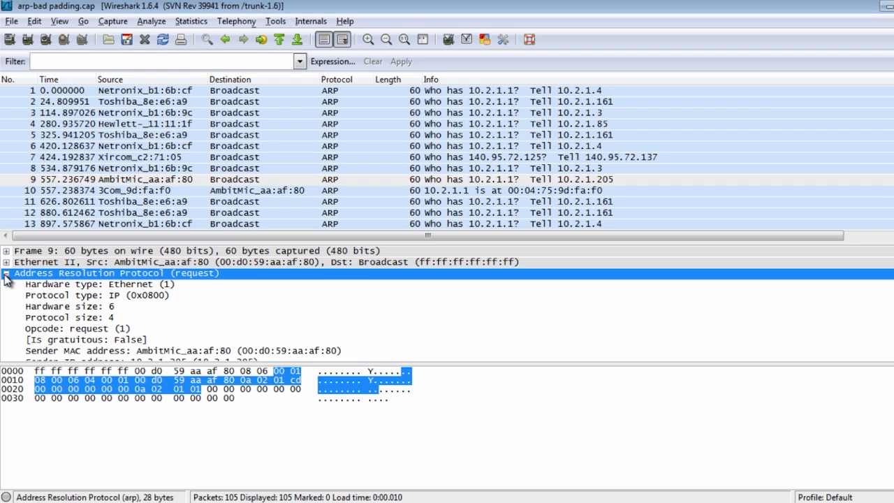
pyautogui.scroll(-1, 255, 285)
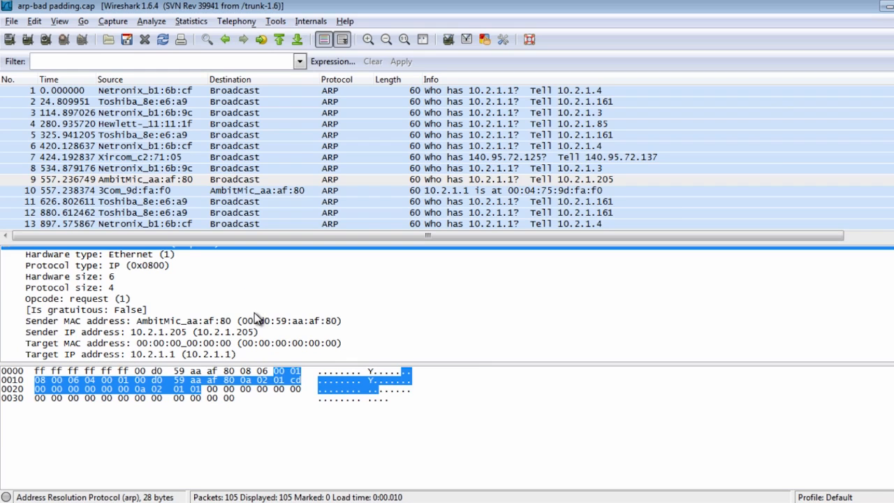
pyautogui.scroll(1, 250, 302)
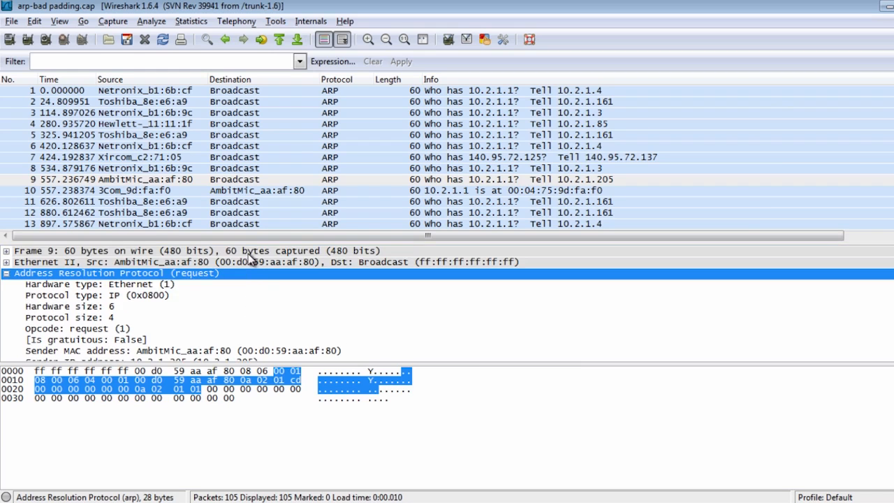
# Step: Colorize packet 1's conversation with the first conversation color and highlight the Ethernet trailer in its packet bytes
pyautogui.click(373, 95)
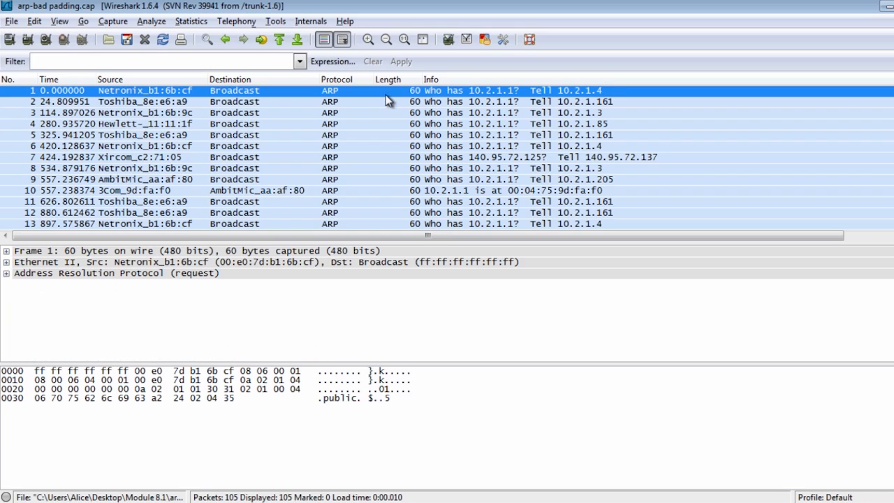
pyautogui.hotkey('ctrl', '1')
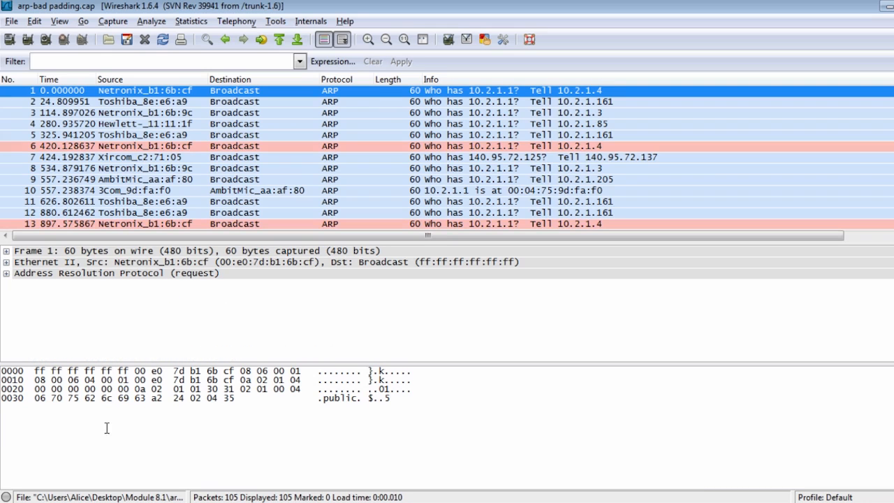
pyautogui.click(323, 401)
pyautogui.moveTo(396, 399); pyautogui.dragTo(325, 397)
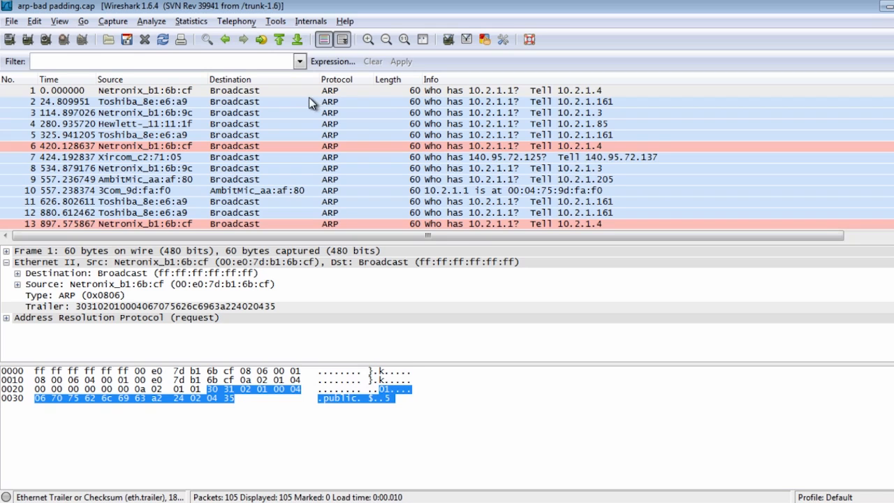
# Step: Compare the Ethernet trailer bytes of packets 4, 5, 6 and 8
pyautogui.click(339, 123)
pyautogui.click(339, 135)
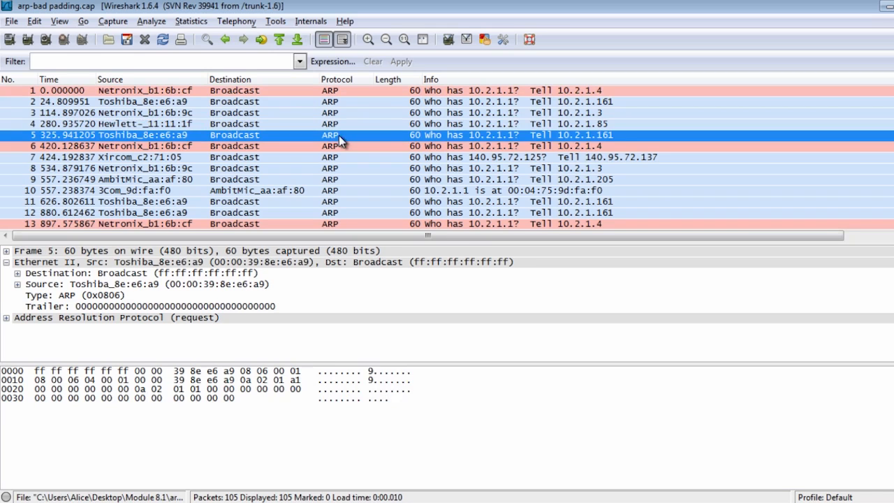
pyautogui.click(343, 150)
pyautogui.click(349, 169)
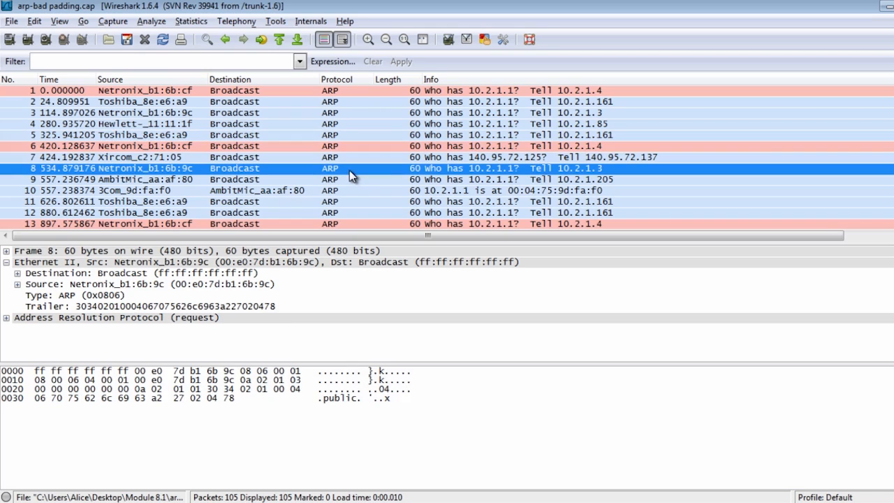
# Step: Compare the padding of packets 12, 14 and 15, then highlight the Ethernet trailer bytes of packet 14
pyautogui.scroll(-2, 354, 171)
pyautogui.click(354, 168)
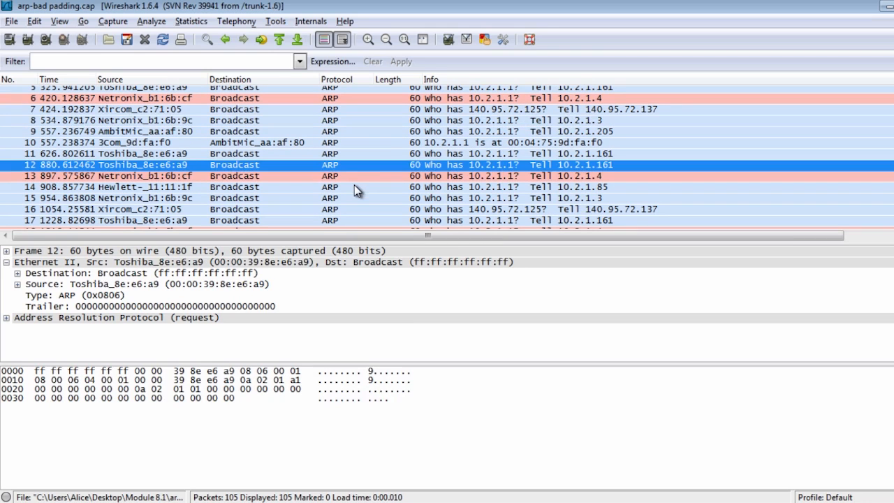
pyautogui.click(354, 187)
pyautogui.click(349, 203)
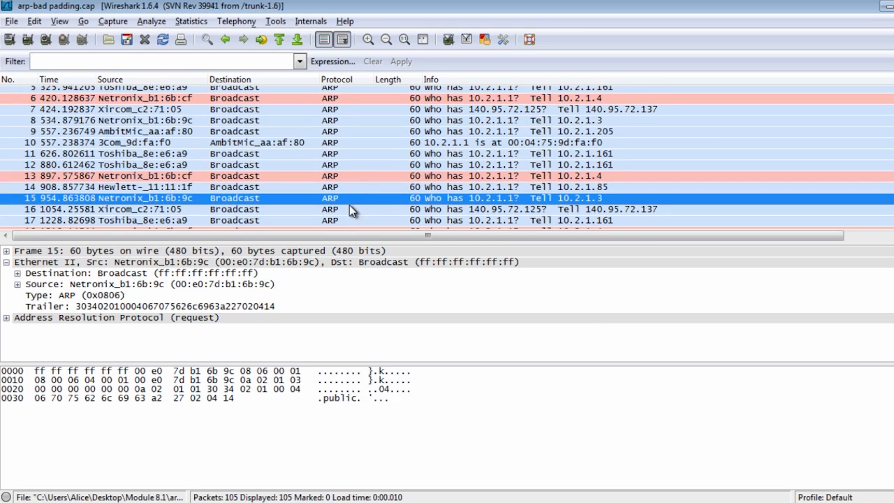
pyautogui.press('Up')
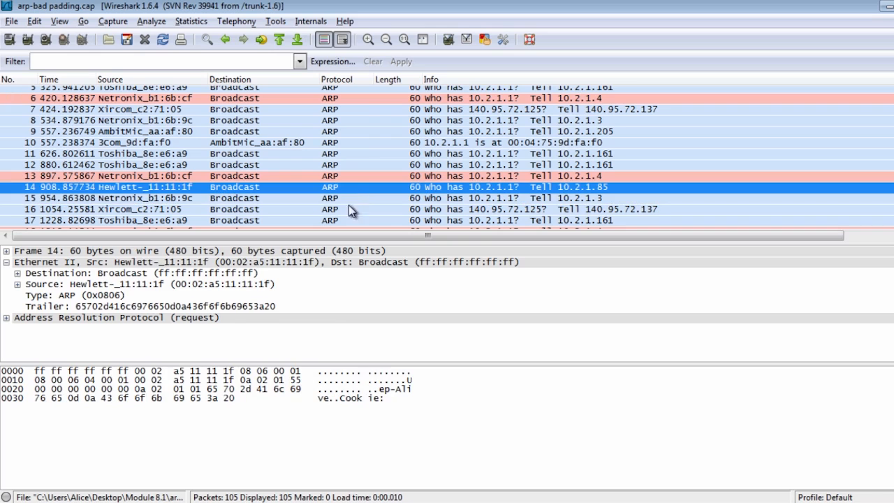
pyautogui.click(381, 398)
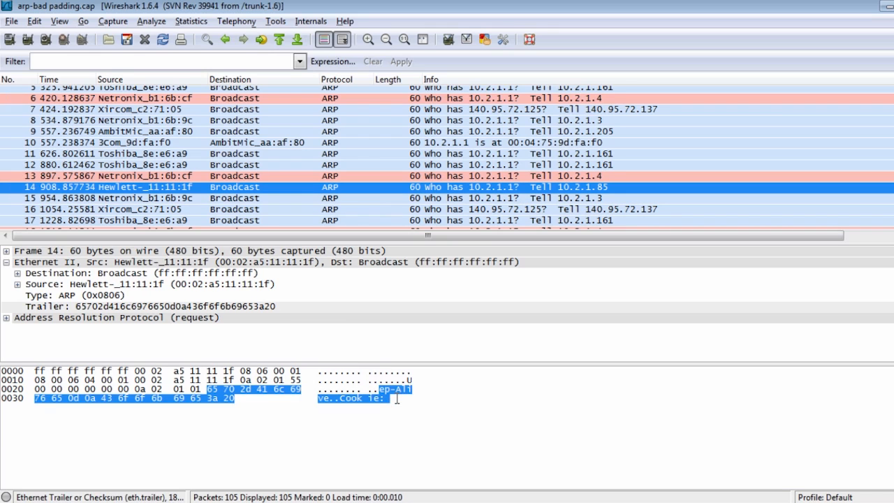